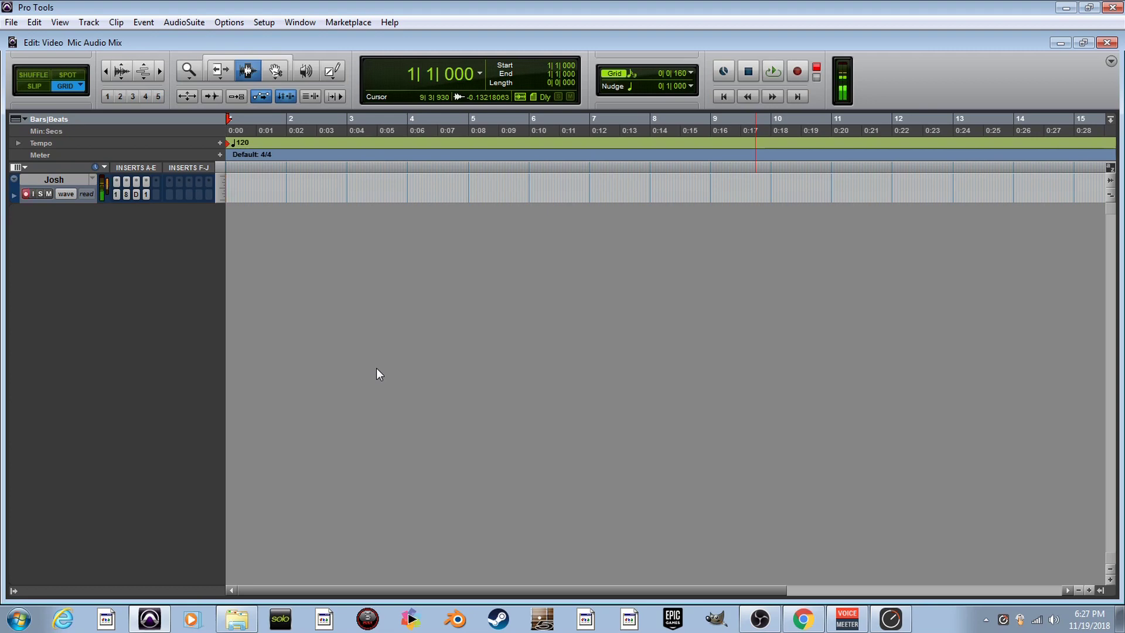
Create a new stereo instrument track below Josh
{"action": "left_click", "coordinate": [86, 26]}
{"action": "left_click", "coordinate": [147, 36]}
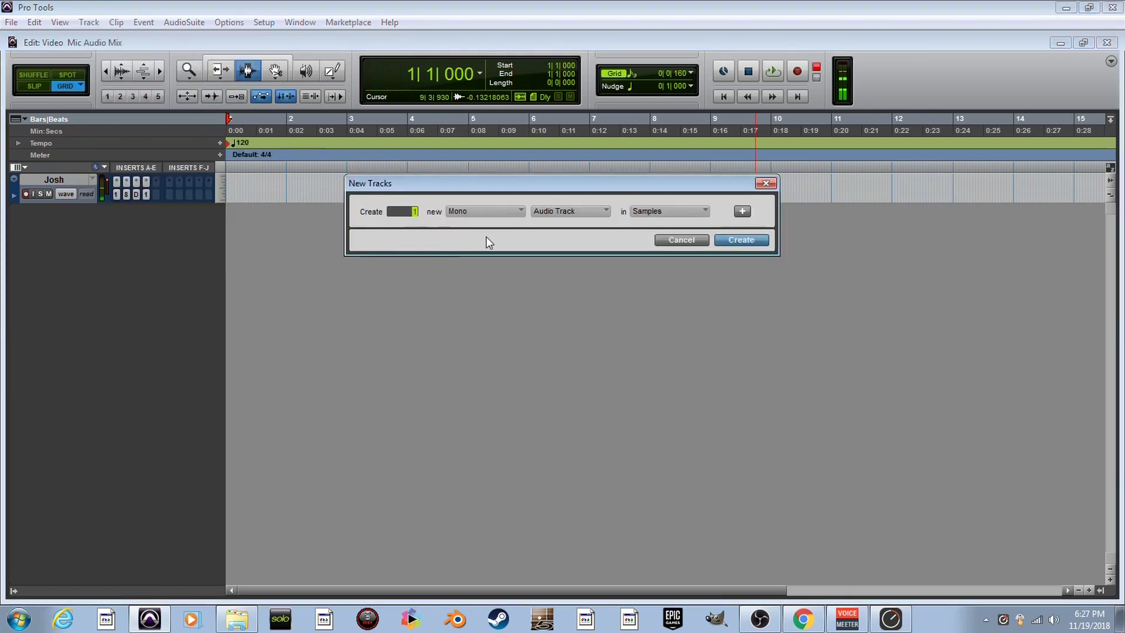
{"action": "left_click", "coordinate": [498, 207]}
{"action": "left_click", "coordinate": [515, 232]}
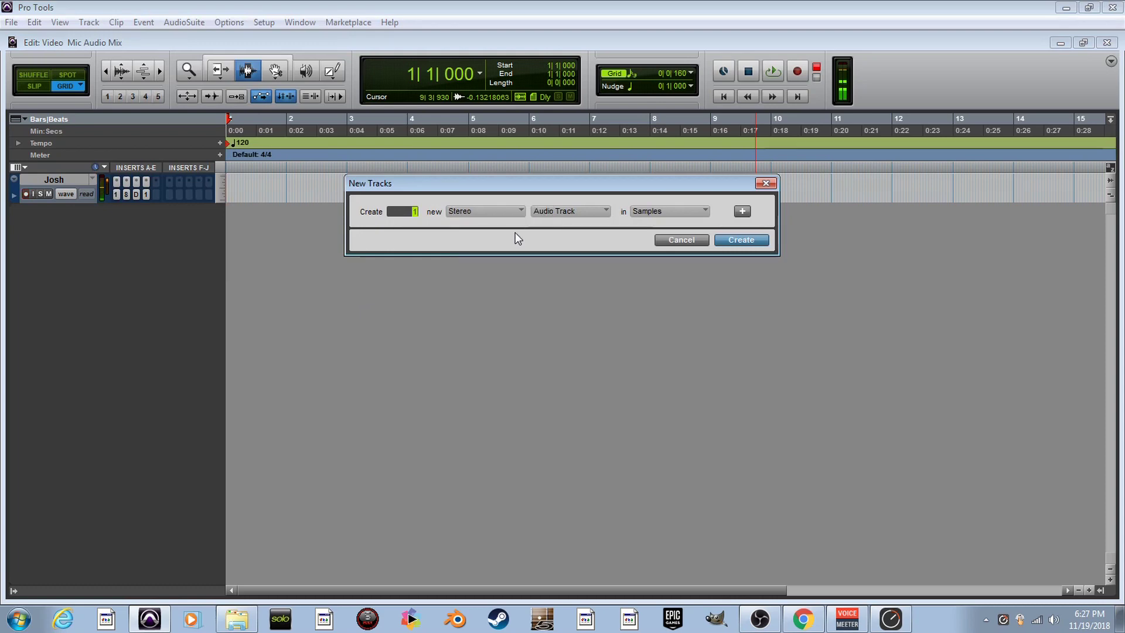
{"action": "left_click", "coordinate": [578, 215]}
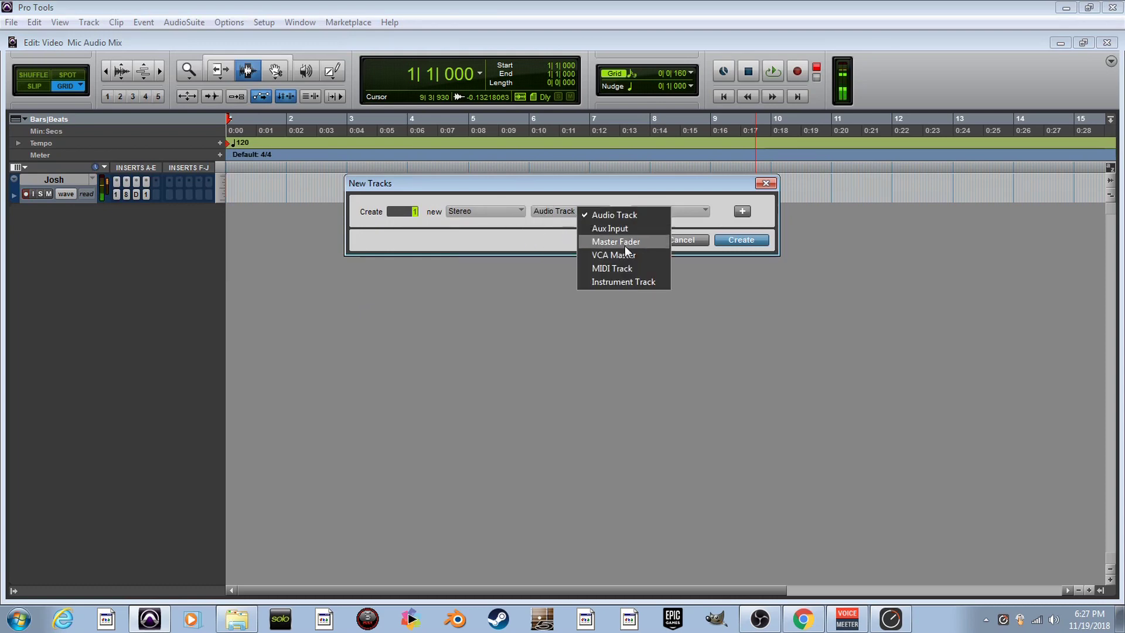
{"action": "left_click", "coordinate": [635, 280]}
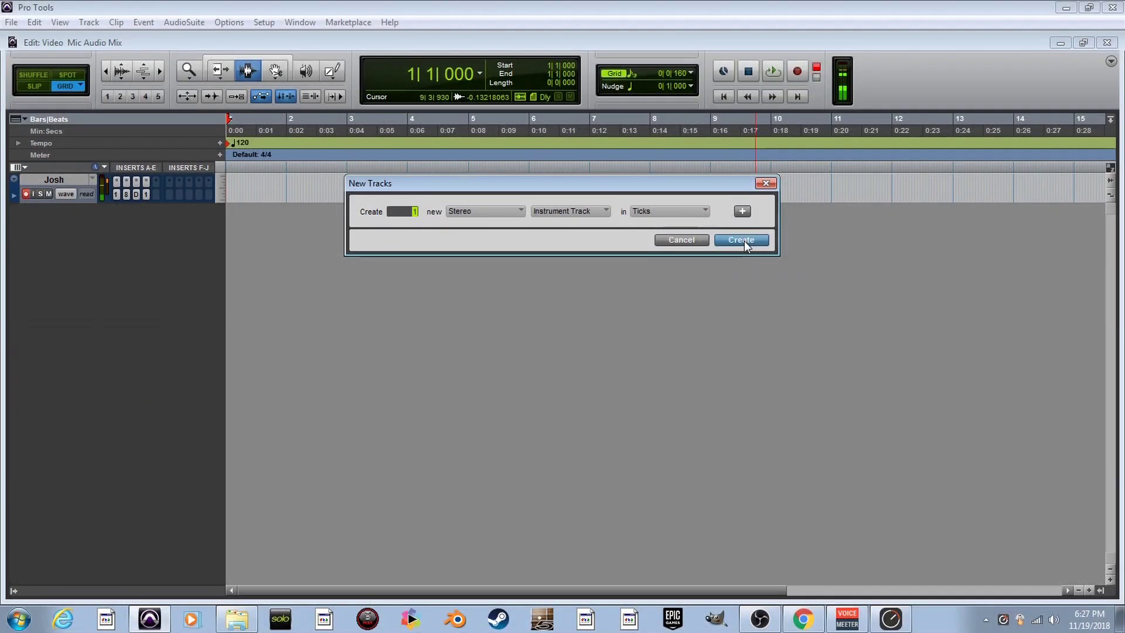
{"action": "left_click", "coordinate": [741, 240]}
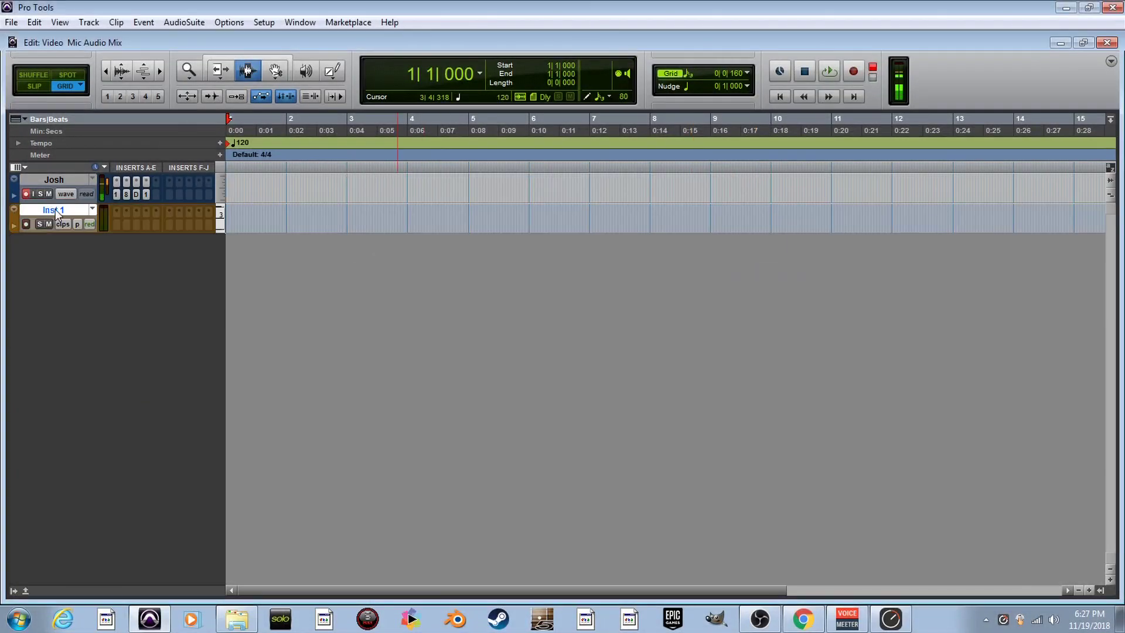
Rename the new Inst 1 track to 'Effects'
{"action": "double_click", "coordinate": [57, 212]}
{"action": "type", "text": "Effe"}
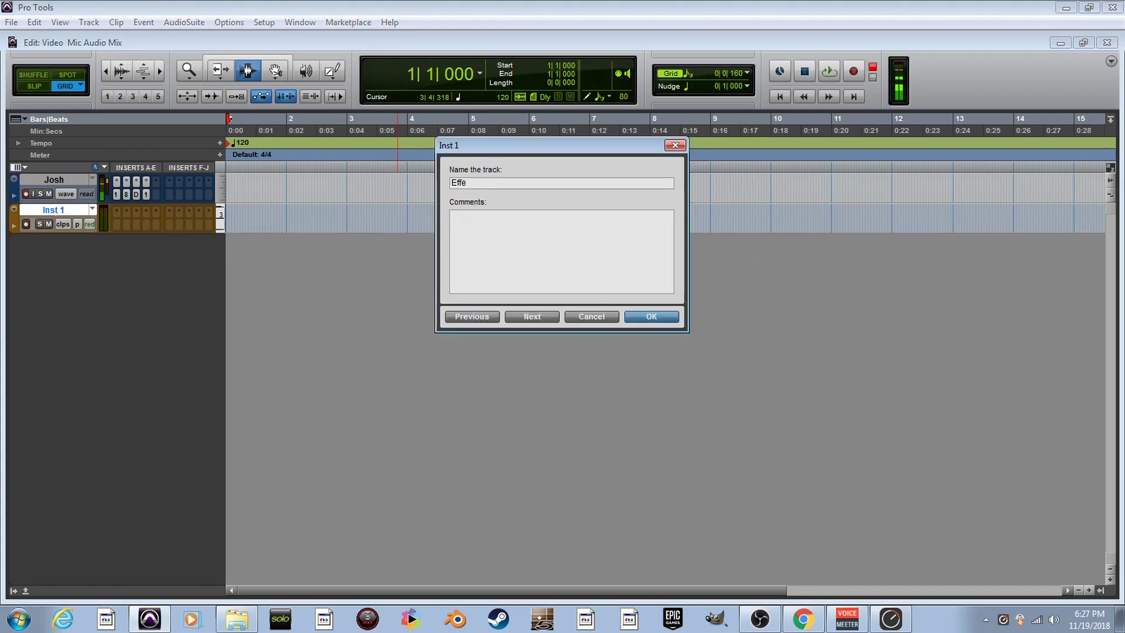
{"action": "type", "text": "cts"}
{"action": "key", "text": "Return"}
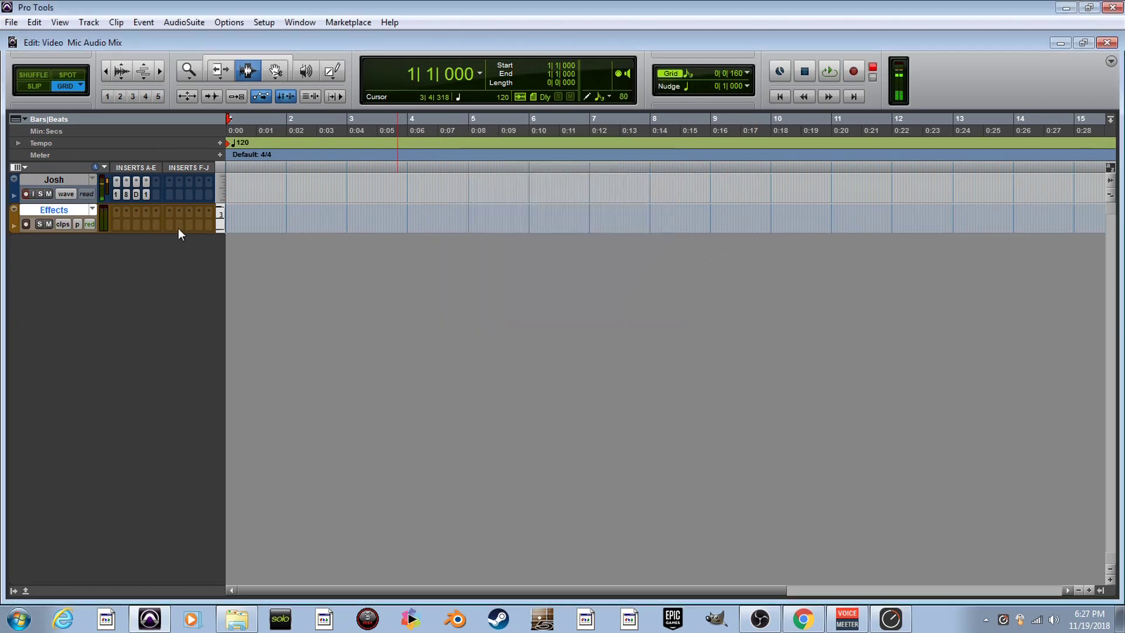
In the Mix window, set the Effects track output to Analog 1-2, then return to Edit
{"action": "left_click", "coordinate": [292, 23]}
{"action": "left_click", "coordinate": [344, 91]}
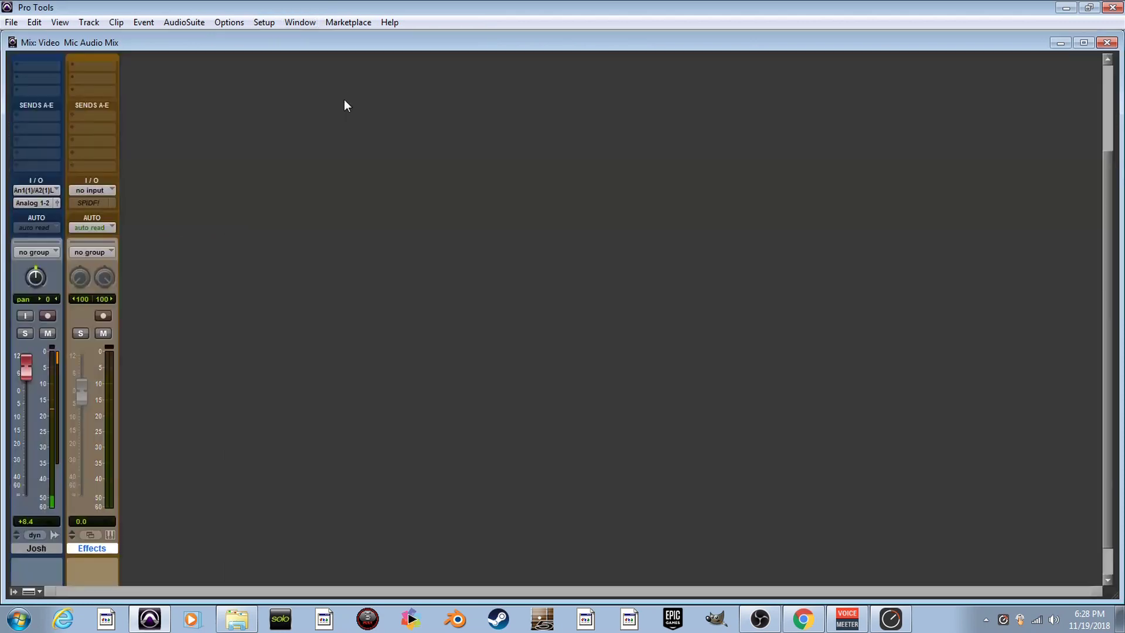
{"action": "left_click", "coordinate": [92, 203]}
{"action": "mouse_move", "coordinate": [153, 227]}
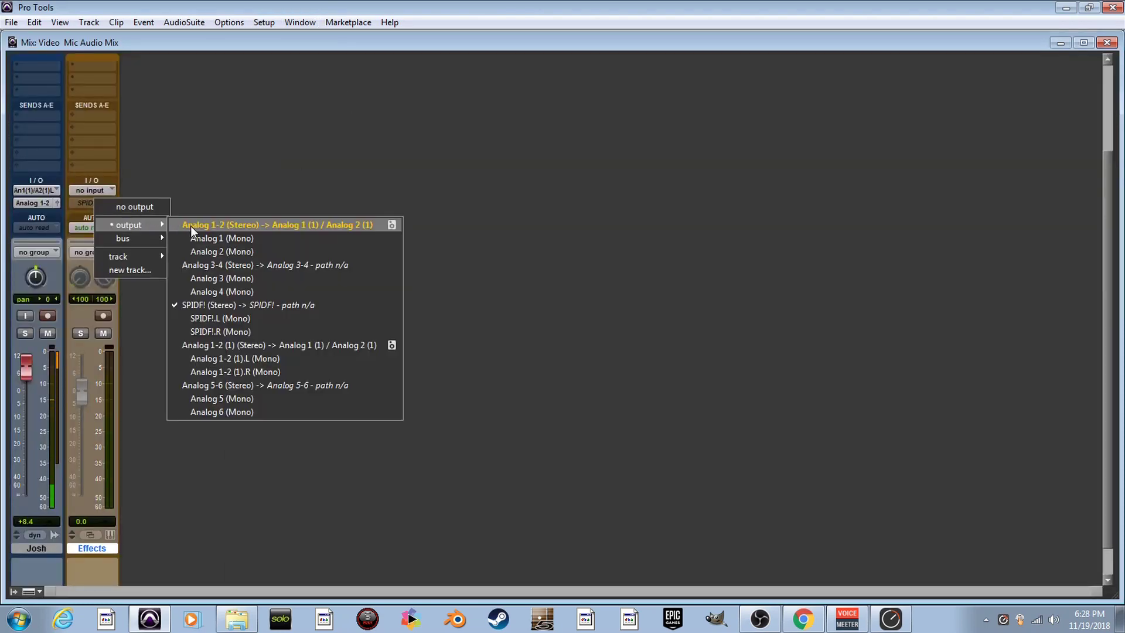
{"action": "left_click", "coordinate": [191, 226]}
{"action": "scroll", "coordinate": [96, 374], "scroll_direction": "up", "scroll_amount": 5}
{"action": "scroll", "coordinate": [90, 325], "scroll_direction": "down", "scroll_amount": 2}
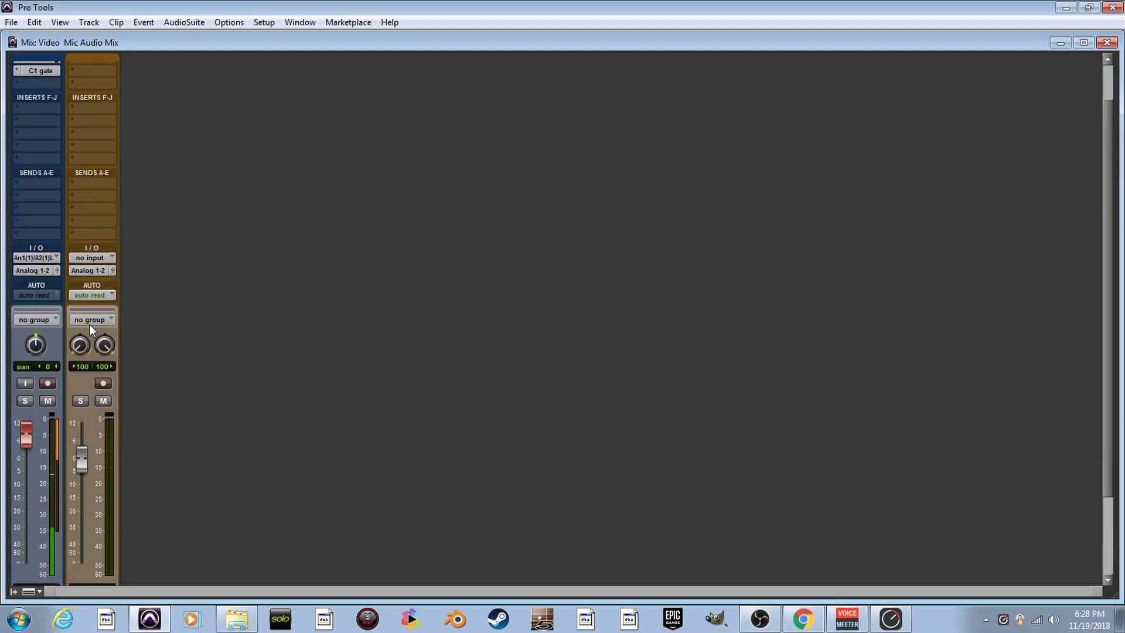
{"action": "scroll", "coordinate": [93, 227], "scroll_direction": "down", "scroll_amount": 2}
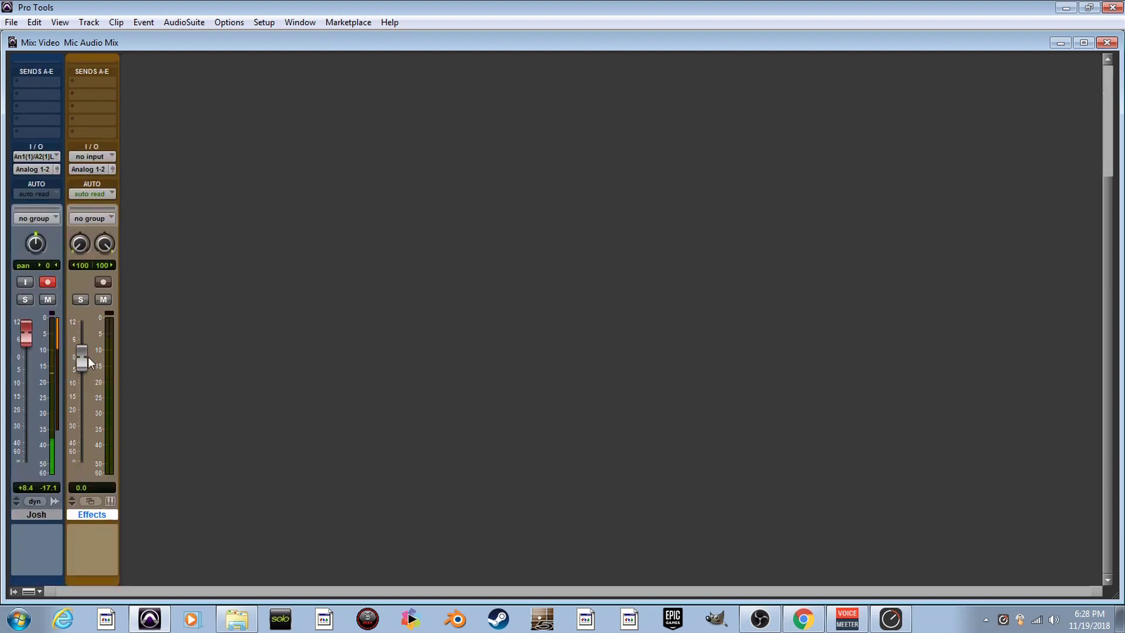
{"action": "left_click", "coordinate": [301, 23]}
{"action": "left_click", "coordinate": [349, 106]}
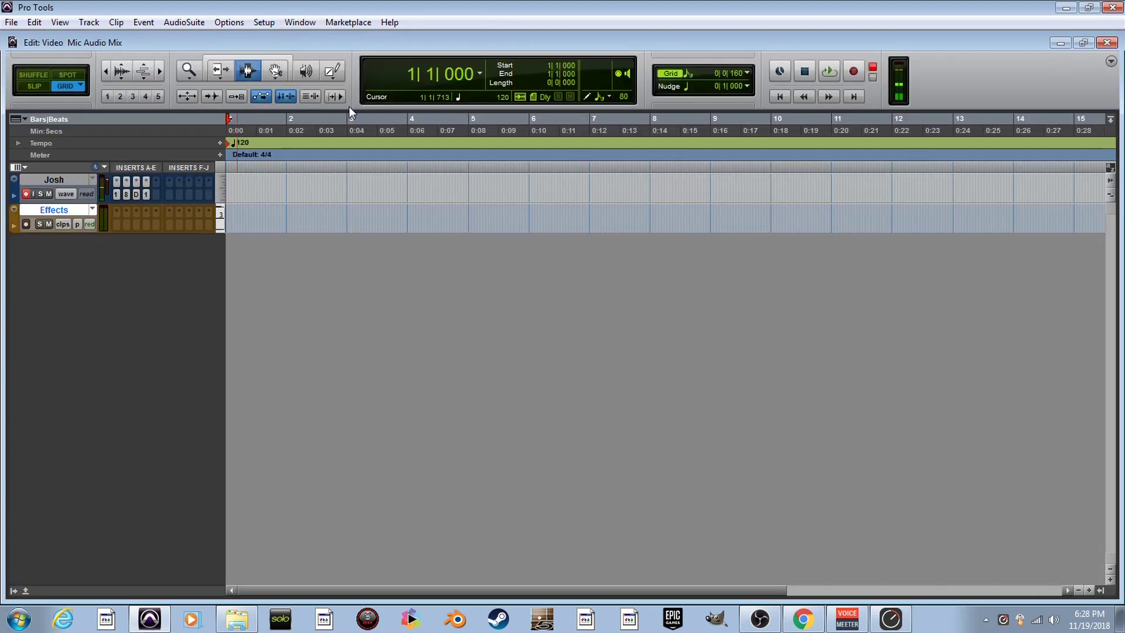
Insert the Xpand!2 instrument on the Effects track and reposition its window
{"action": "left_click", "coordinate": [118, 225]}
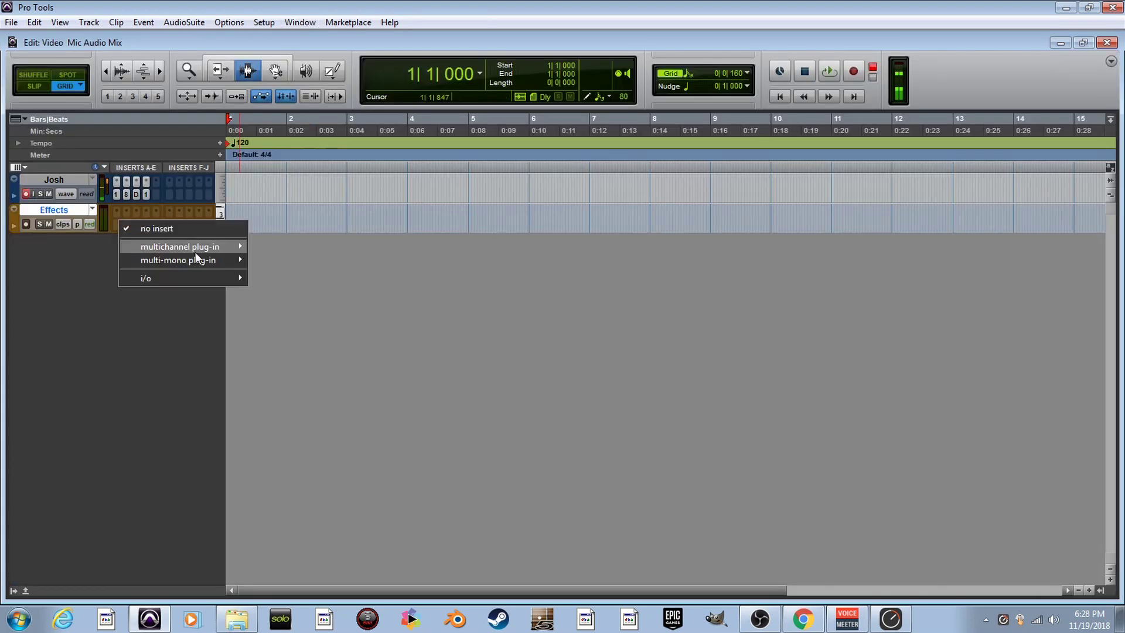
{"action": "left_click", "coordinate": [89, 267]}
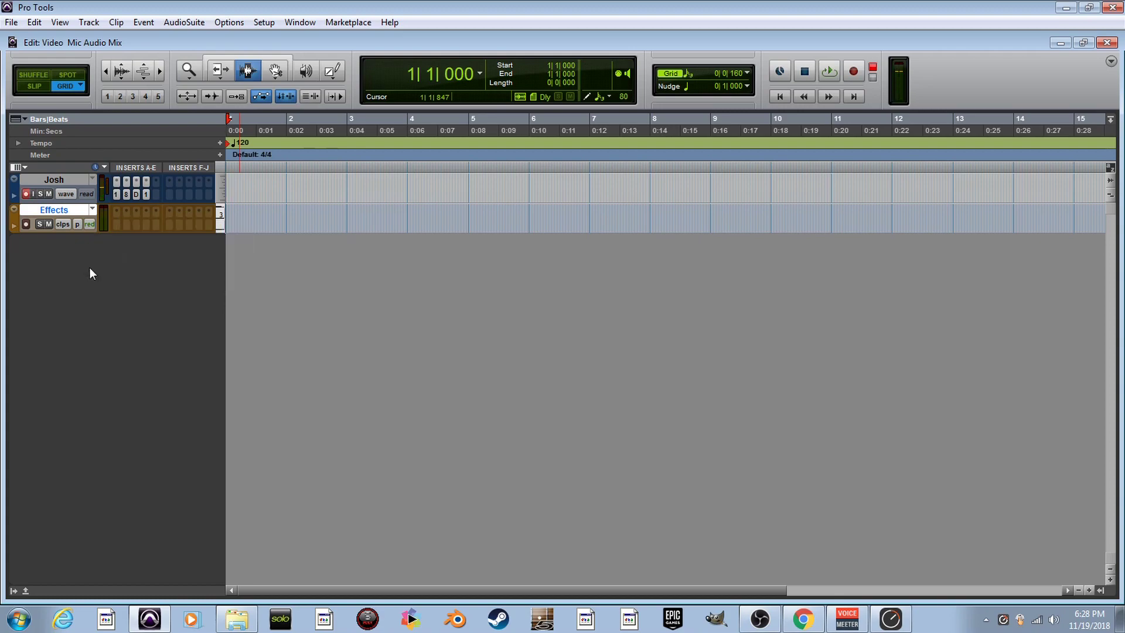
{"action": "left_click", "coordinate": [117, 229]}
{"action": "mouse_move", "coordinate": [226, 247]}
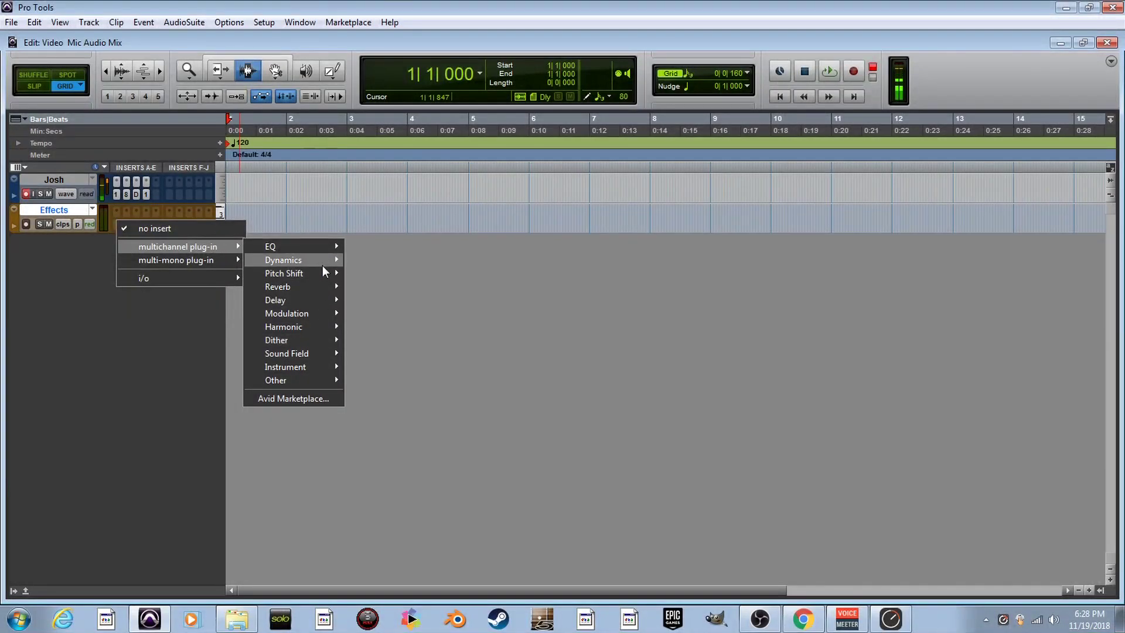
{"action": "mouse_move", "coordinate": [330, 369]}
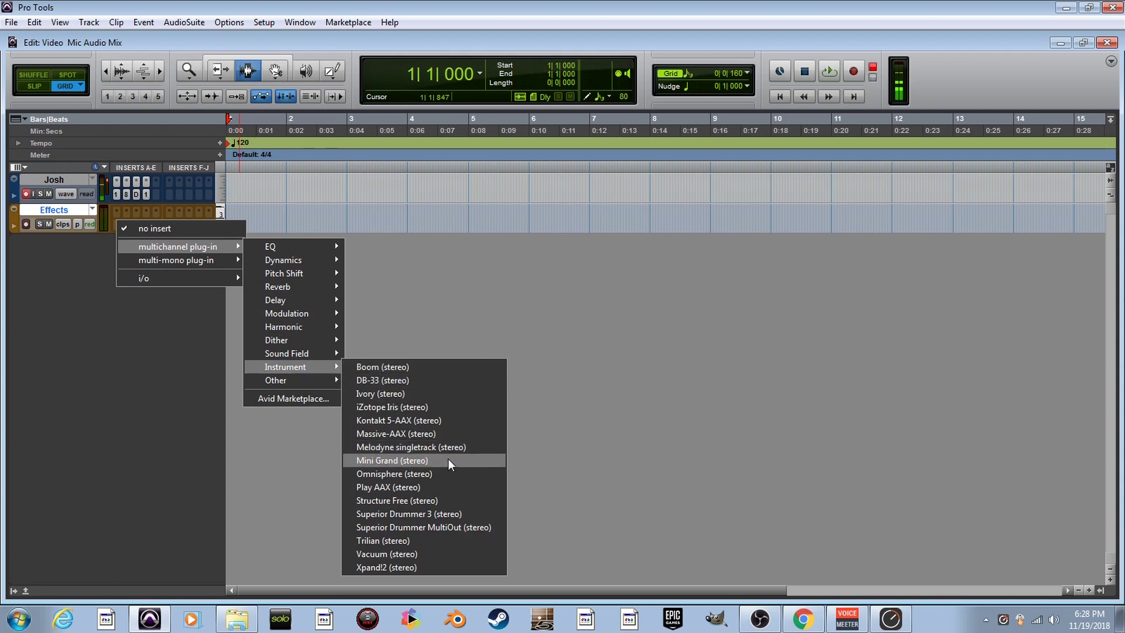
{"action": "left_click", "coordinate": [459, 570]}
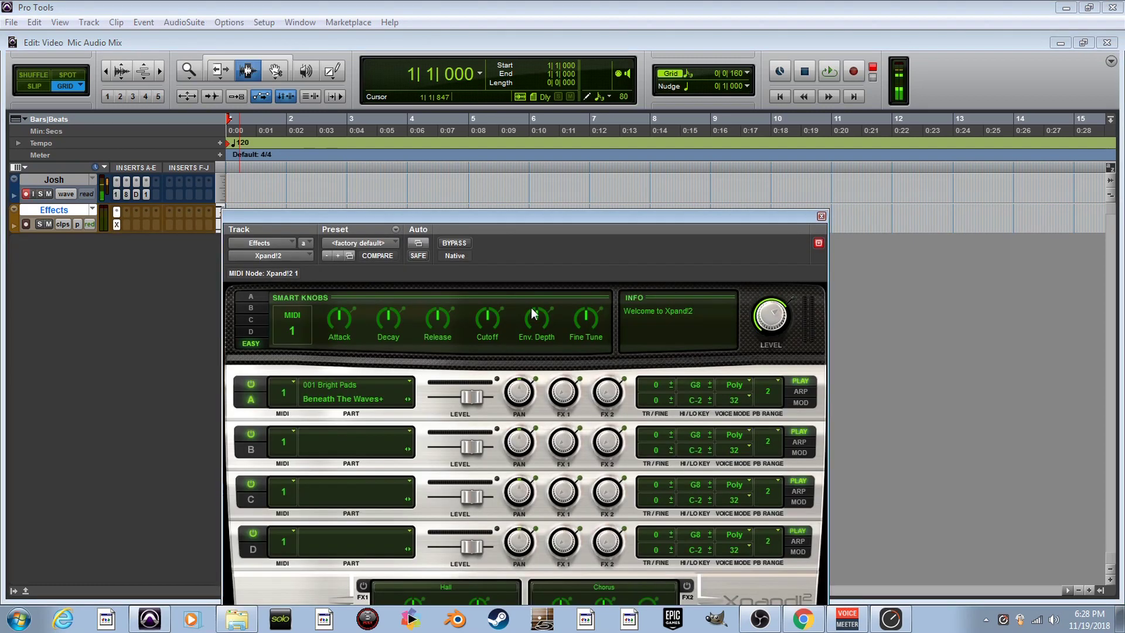
{"action": "left_click_drag", "start_coordinate": [550, 219], "coordinate": [583, 132]}
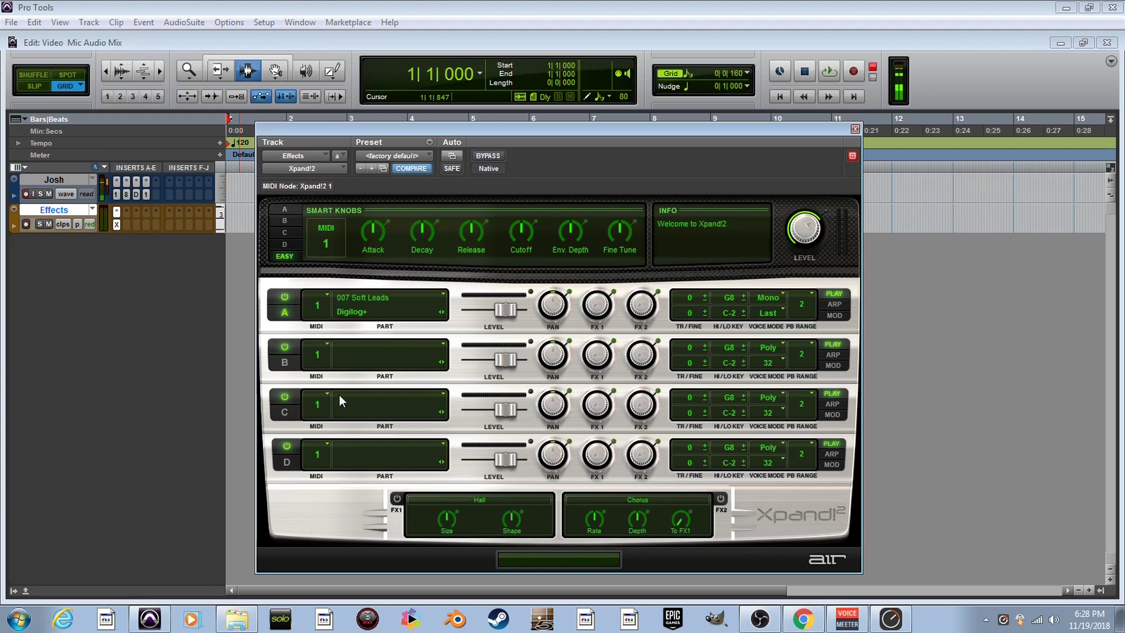
Lower Part A's Delay Mix to 8% and close the Xpand!2 window
{"action": "left_click", "coordinate": [284, 209]}
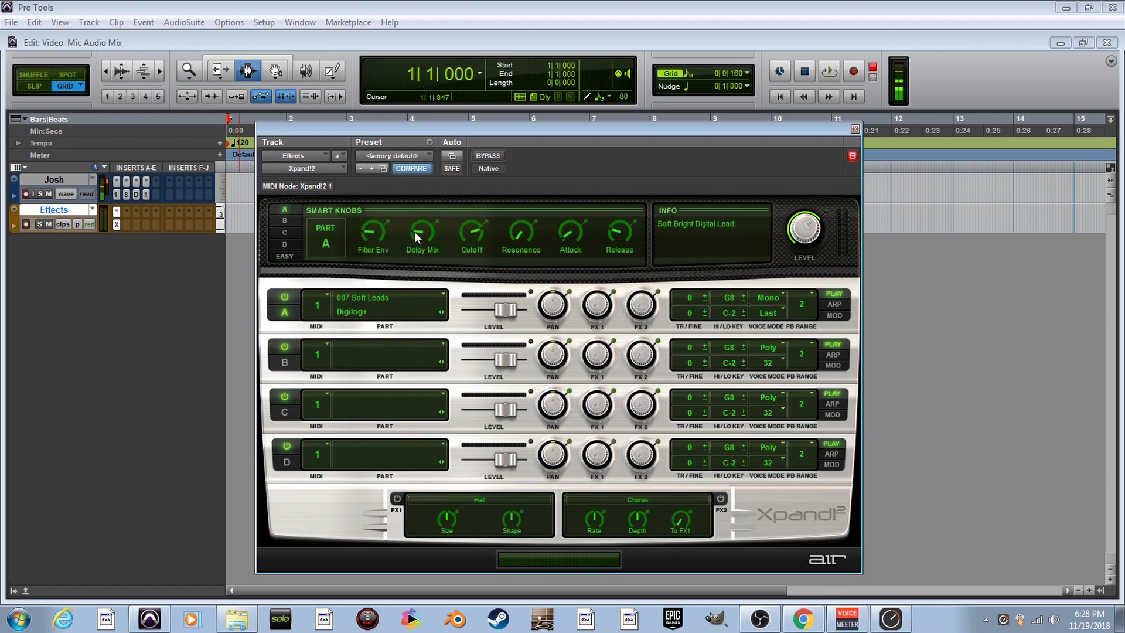
{"action": "left_click_drag", "start_coordinate": [420, 232], "coordinate": [417, 246]}
{"action": "left_click", "coordinate": [855, 129]}
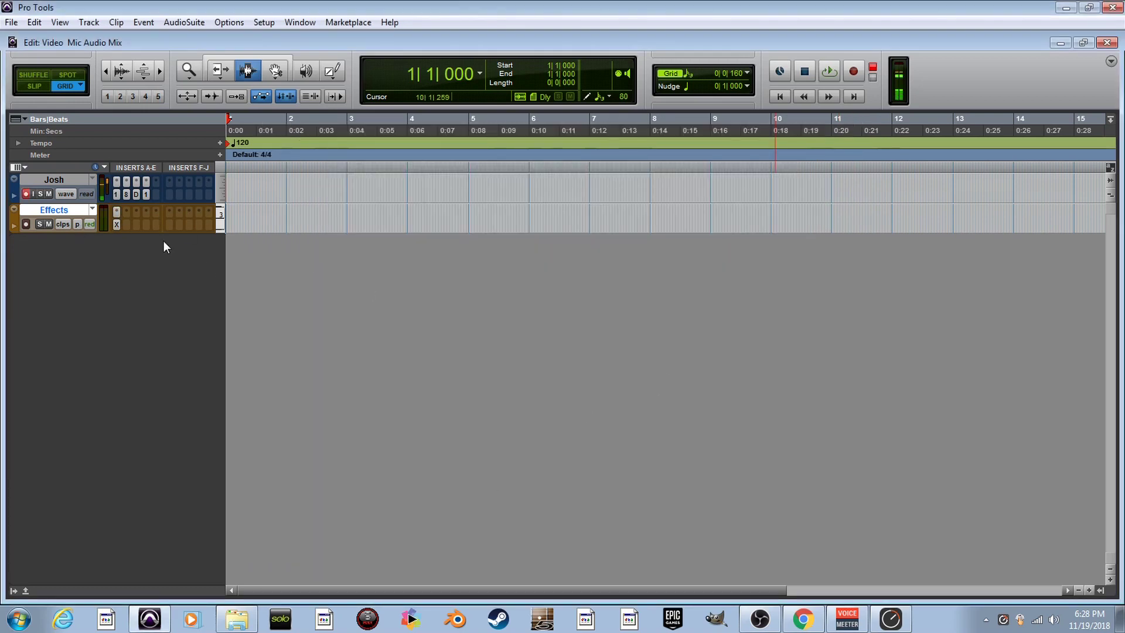
Open the Effects track in the MIDI Editor from its right-click menu
{"action": "left_click", "coordinate": [245, 220]}
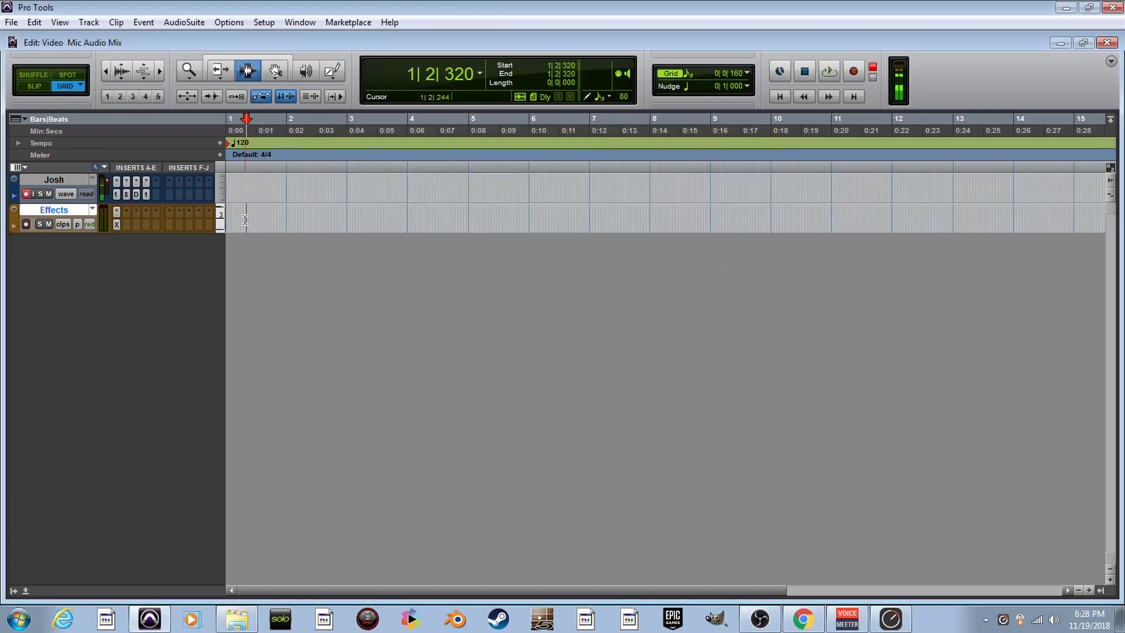
{"action": "right_click", "coordinate": [245, 220]}
{"action": "left_click", "coordinate": [409, 258]}
{"action": "right_click", "coordinate": [253, 228]}
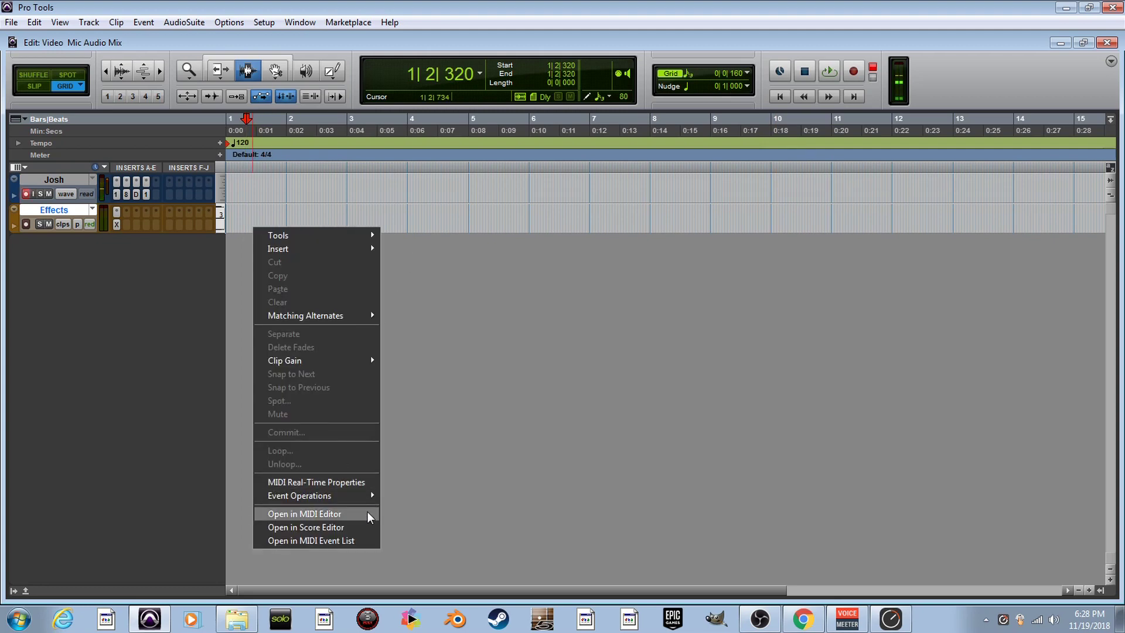
{"action": "left_click", "coordinate": [367, 515]}
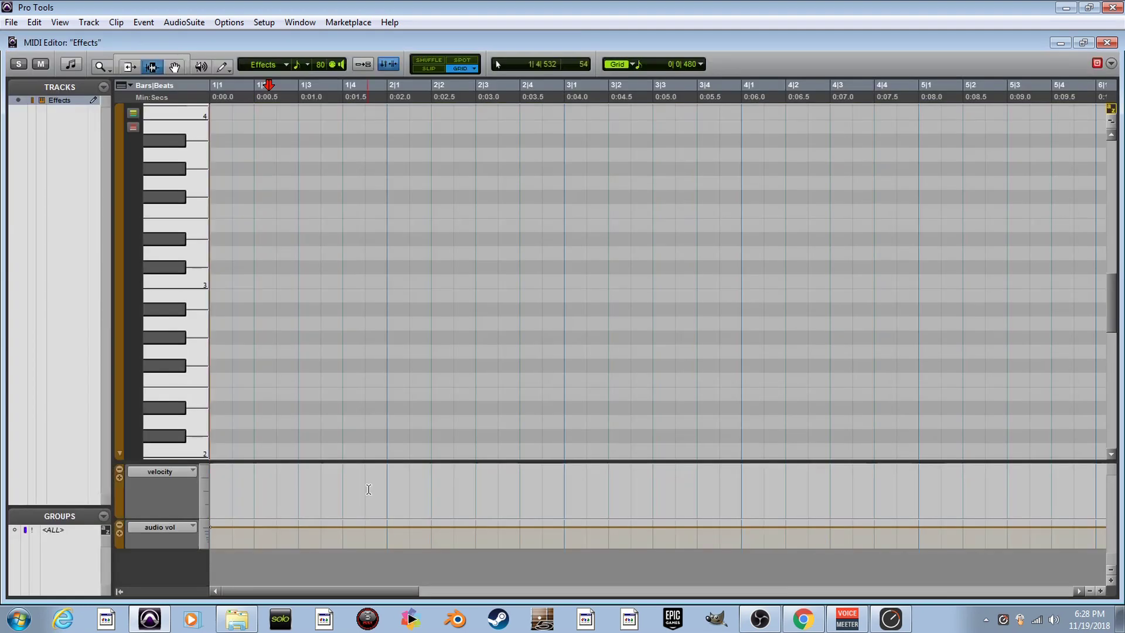
Switch to the Grabber tool and confirm the grid stays at 1/8 notes
{"action": "key", "text": "F8"}
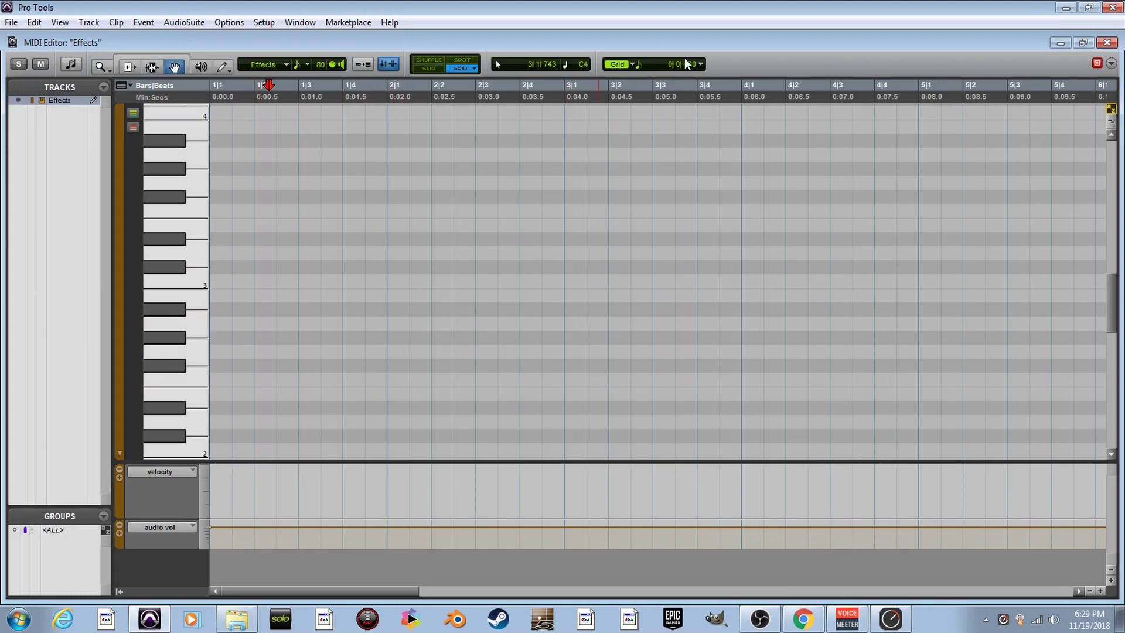
{"action": "left_click", "coordinate": [640, 68]}
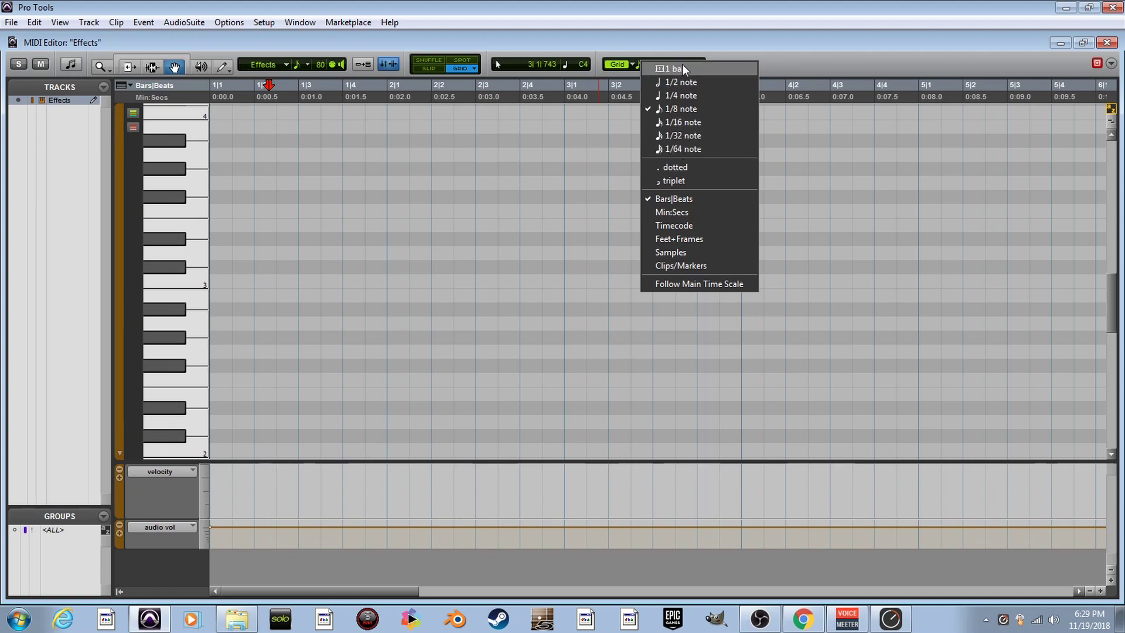
{"action": "left_click", "coordinate": [681, 48]}
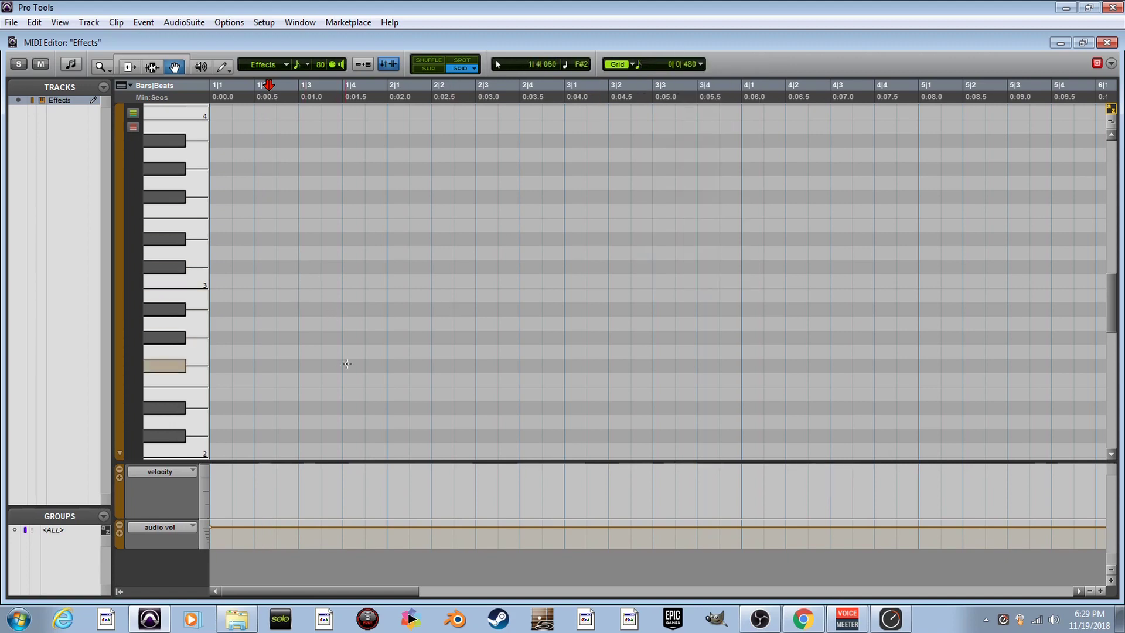
Draw the first five eighth notes, from G#2 at 2|1 through beat 3 of bar 2
{"action": "scroll", "coordinate": [362, 355], "scroll_direction": "down", "scroll_amount": 5}
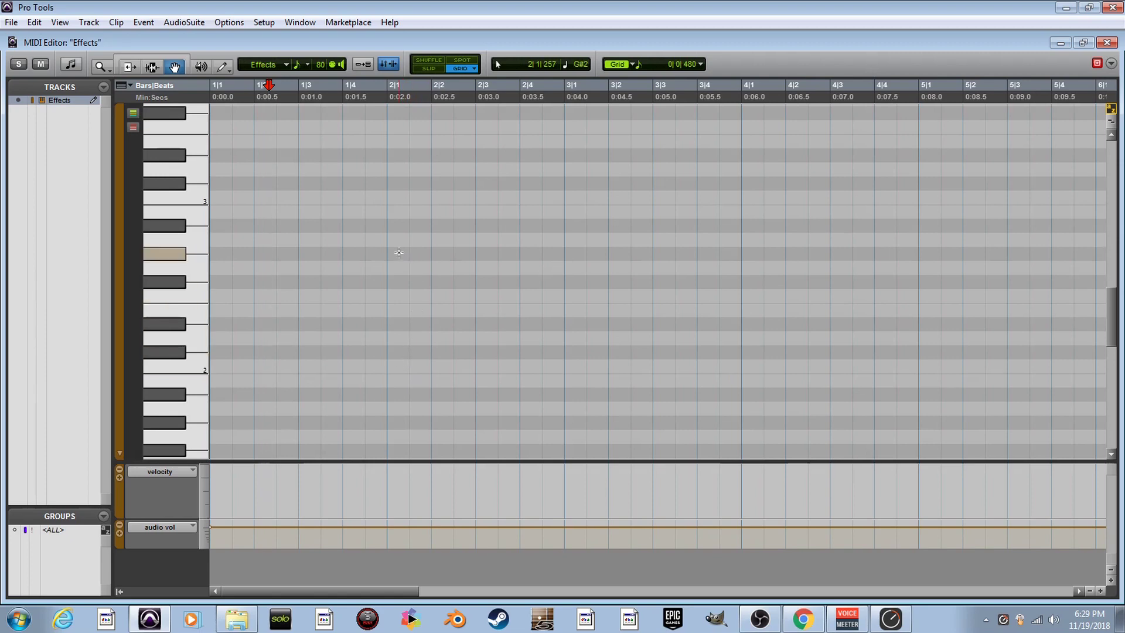
{"action": "left_click", "coordinate": [402, 253]}
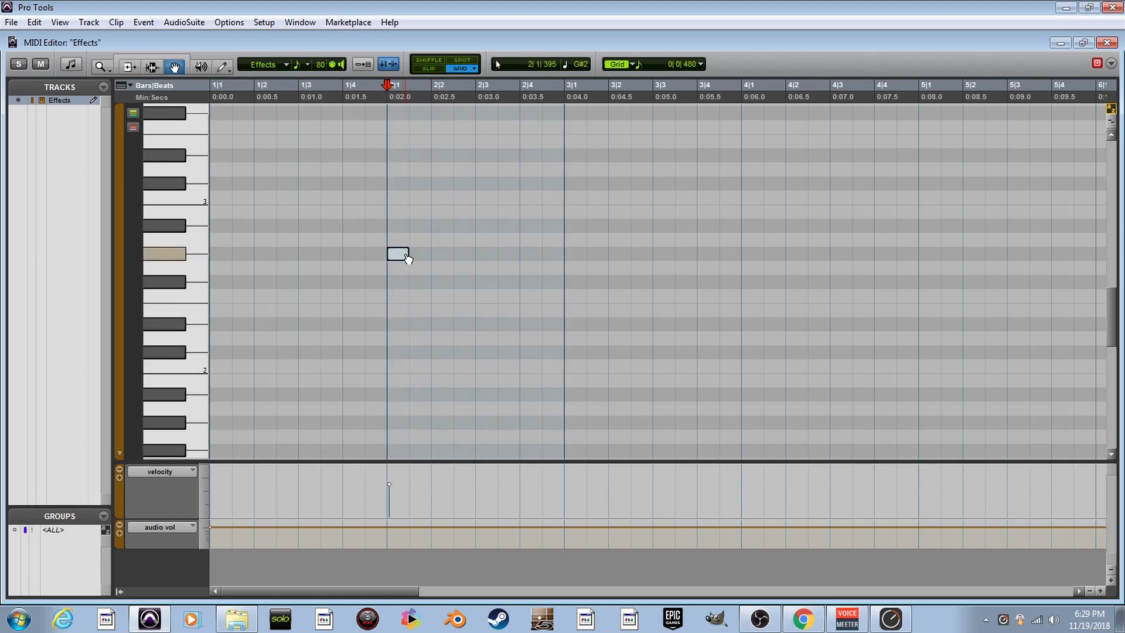
{"action": "scroll", "coordinate": [417, 246], "scroll_direction": "up", "scroll_amount": 6}
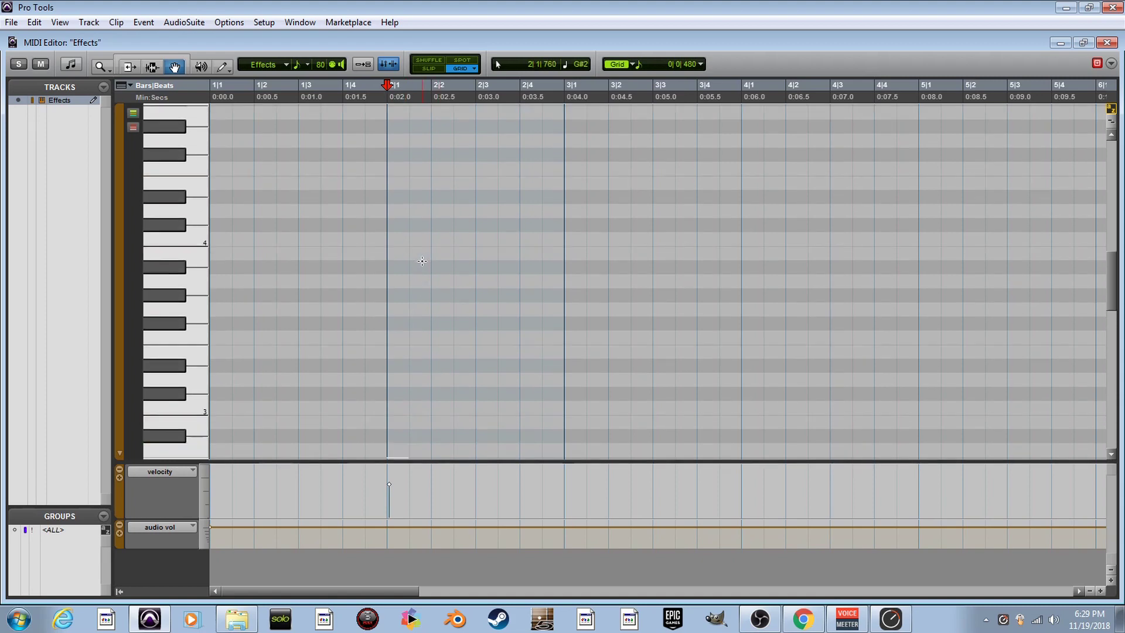
{"action": "left_click", "coordinate": [420, 196]}
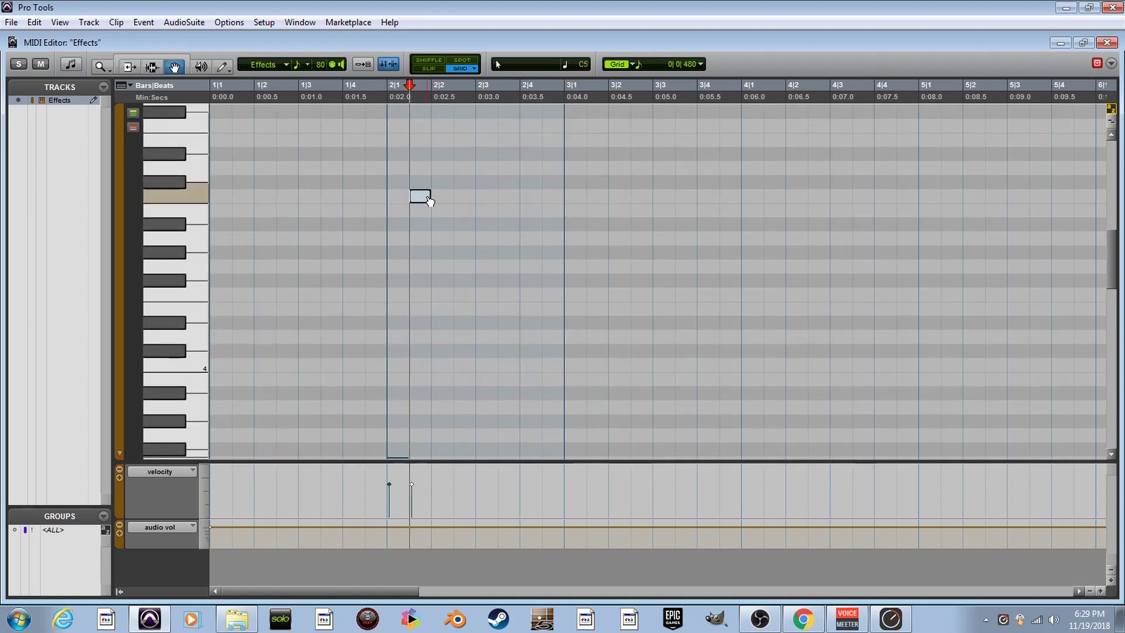
{"action": "left_click", "coordinate": [439, 253]}
{"action": "left_click", "coordinate": [464, 266]}
{"action": "left_click", "coordinate": [485, 322]}
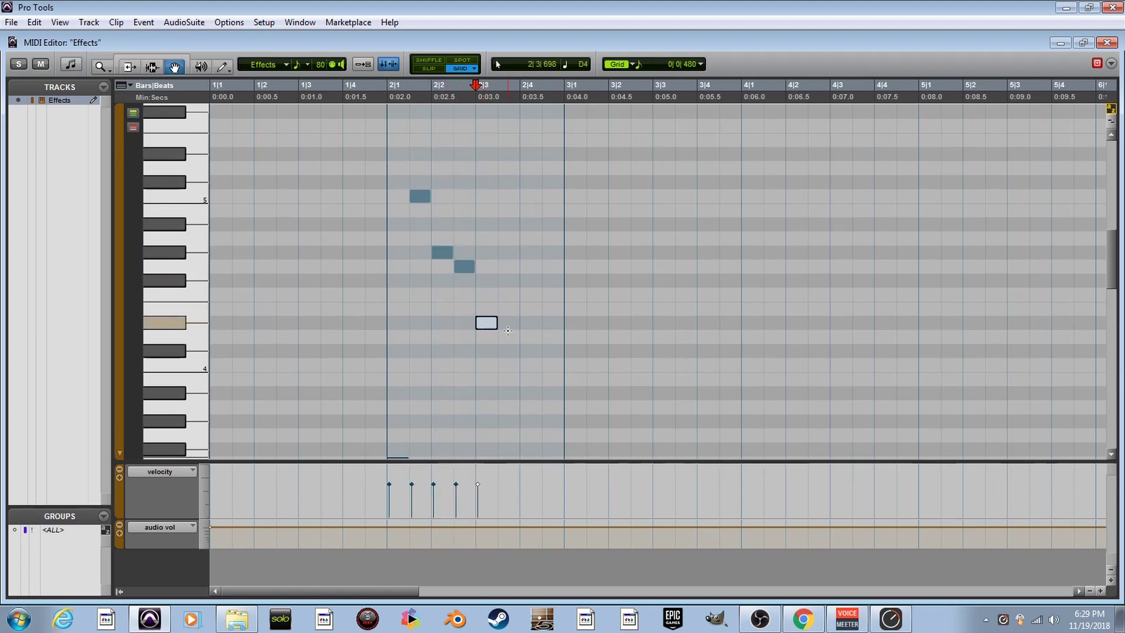
Add the remaining five eighth notes from after beat 3 of bar 2 to 3|1.5
{"action": "scroll", "coordinate": [495, 305], "scroll_direction": "down", "scroll_amount": 2}
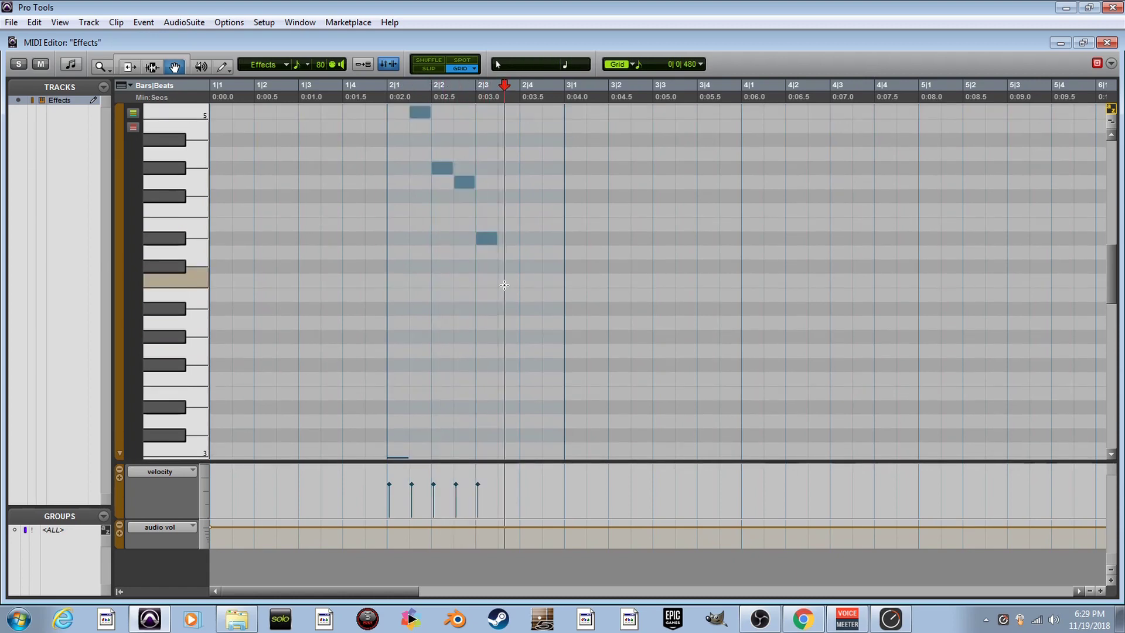
{"action": "left_click", "coordinate": [505, 281]}
{"action": "left_click", "coordinate": [530, 323]}
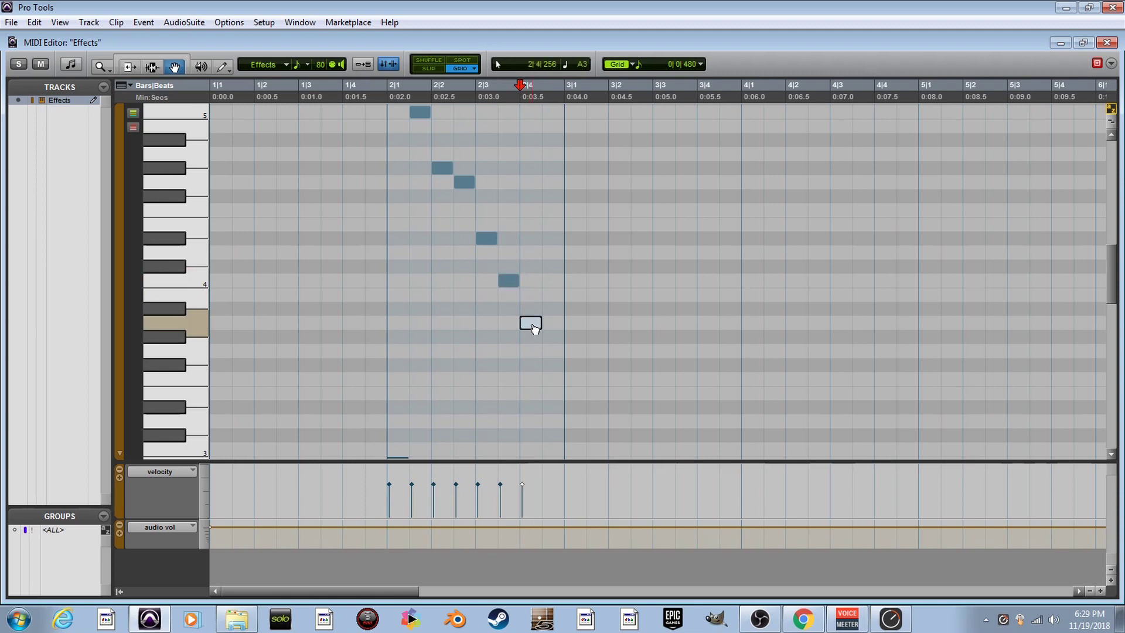
{"action": "left_click_drag", "start_coordinate": [530, 328], "coordinate": [534, 341]}
{"action": "left_click", "coordinate": [553, 352]}
{"action": "scroll", "coordinate": [569, 354], "scroll_direction": "down", "scroll_amount": 1}
{"action": "scroll", "coordinate": [569, 354], "scroll_direction": "down", "scroll_amount": 1}
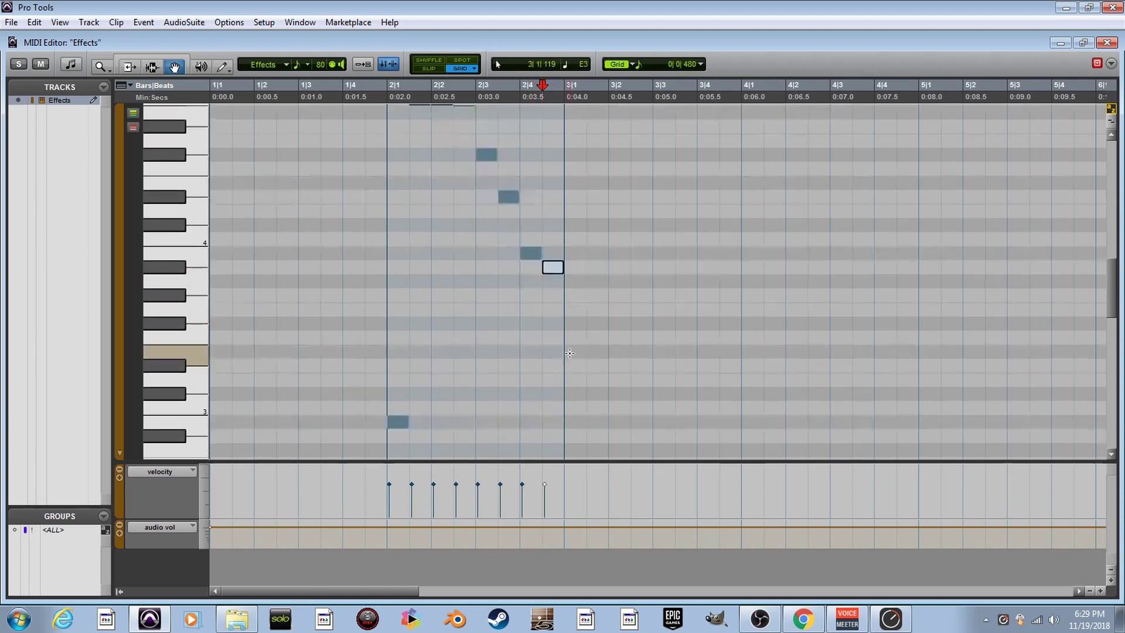
{"action": "left_click", "coordinate": [576, 325]}
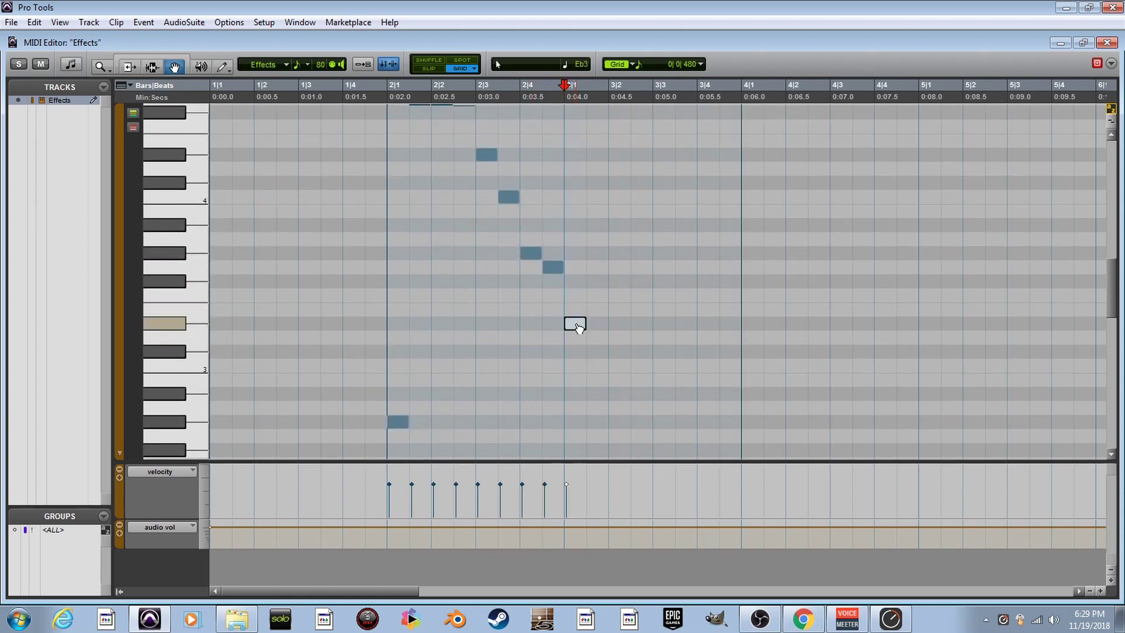
{"action": "left_click", "coordinate": [602, 371]}
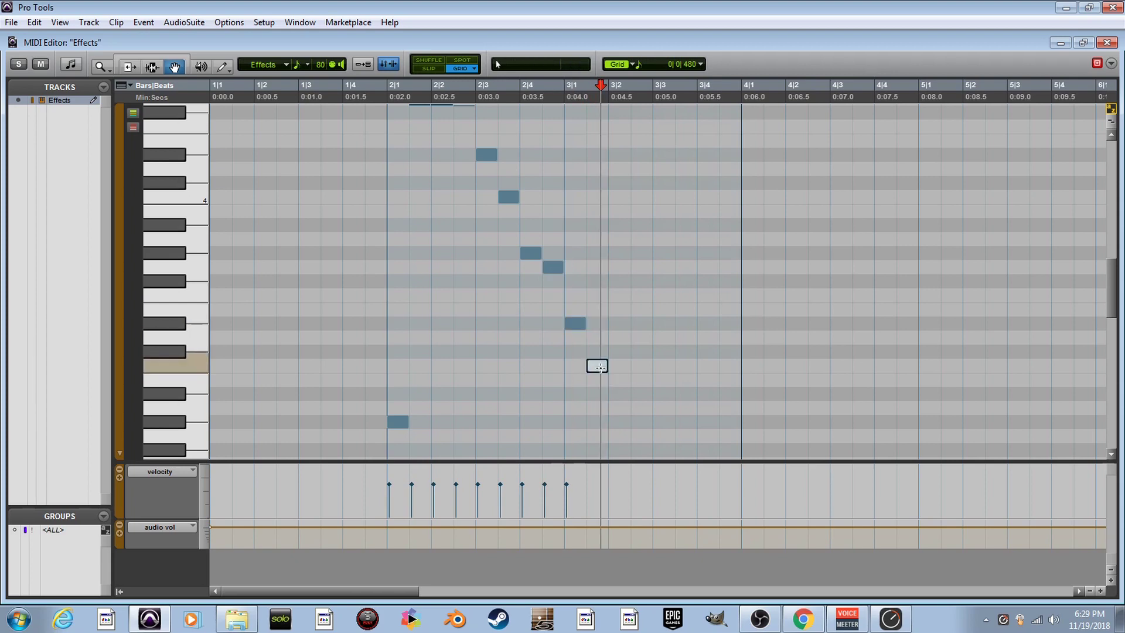
{"action": "scroll", "coordinate": [604, 372], "scroll_direction": "down", "scroll_amount": 1}
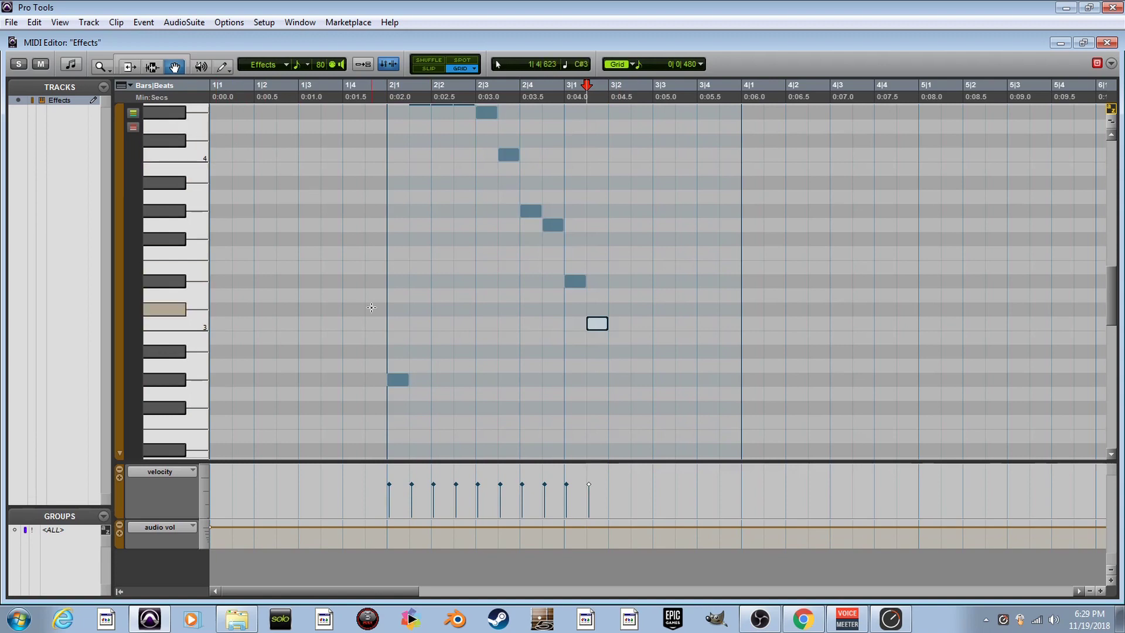
{"action": "scroll", "coordinate": [351, 275], "scroll_direction": "up", "scroll_amount": 2}
{"action": "scroll", "coordinate": [365, 285], "scroll_direction": "down", "scroll_amount": 2}
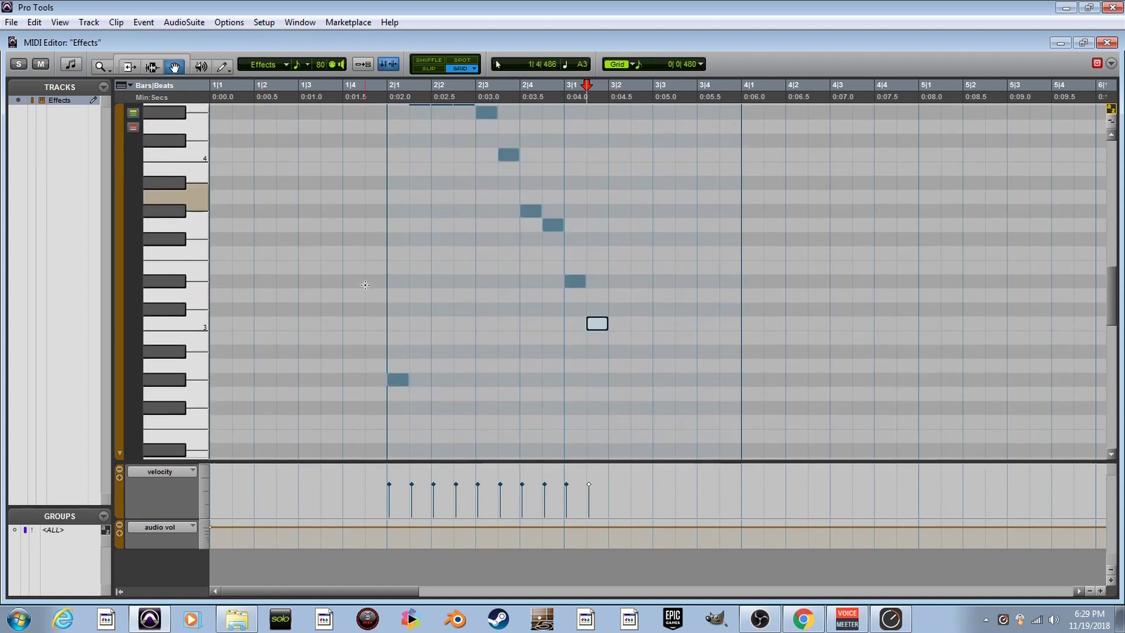
Select the phrase from 2|1 to 3|2 and duplicate it repeatedly with Ctrl+D
{"action": "left_click", "coordinate": [150, 66]}
{"action": "left_click_drag", "start_coordinate": [386, 318], "coordinate": [609, 323]}
{"action": "scroll", "coordinate": [586, 317], "scroll_direction": "up", "scroll_amount": 2}
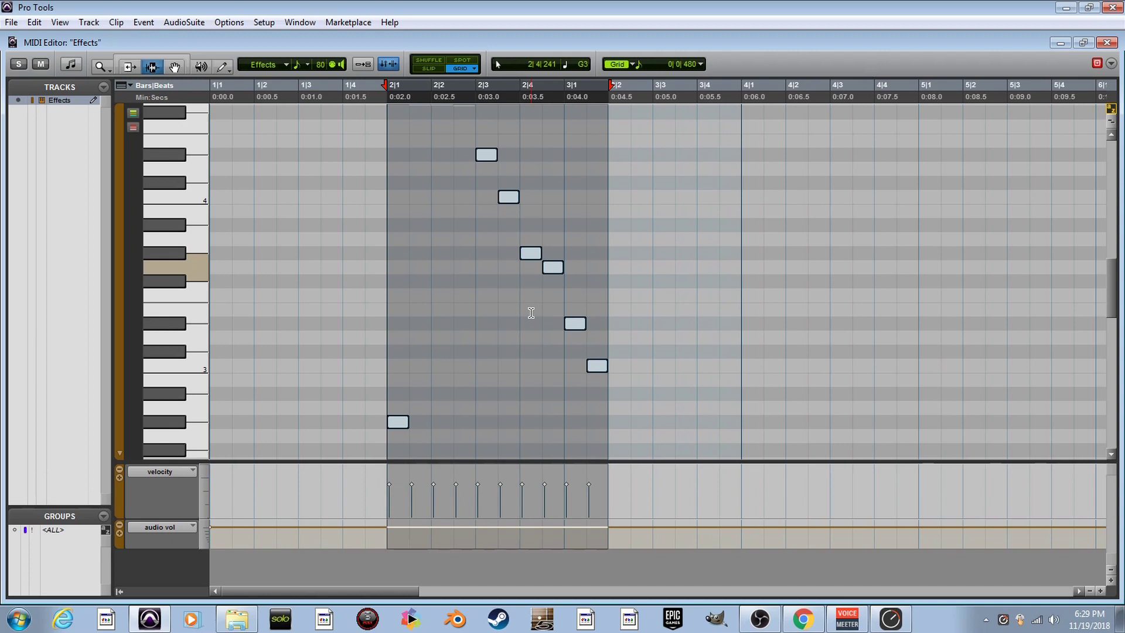
{"action": "key", "text": "ctrl+d"}
{"action": "key", "text": "ctrl+d"}
{"action": "key", "text": "ctrl+d"}
{"action": "key", "text": "ctrl+d"}
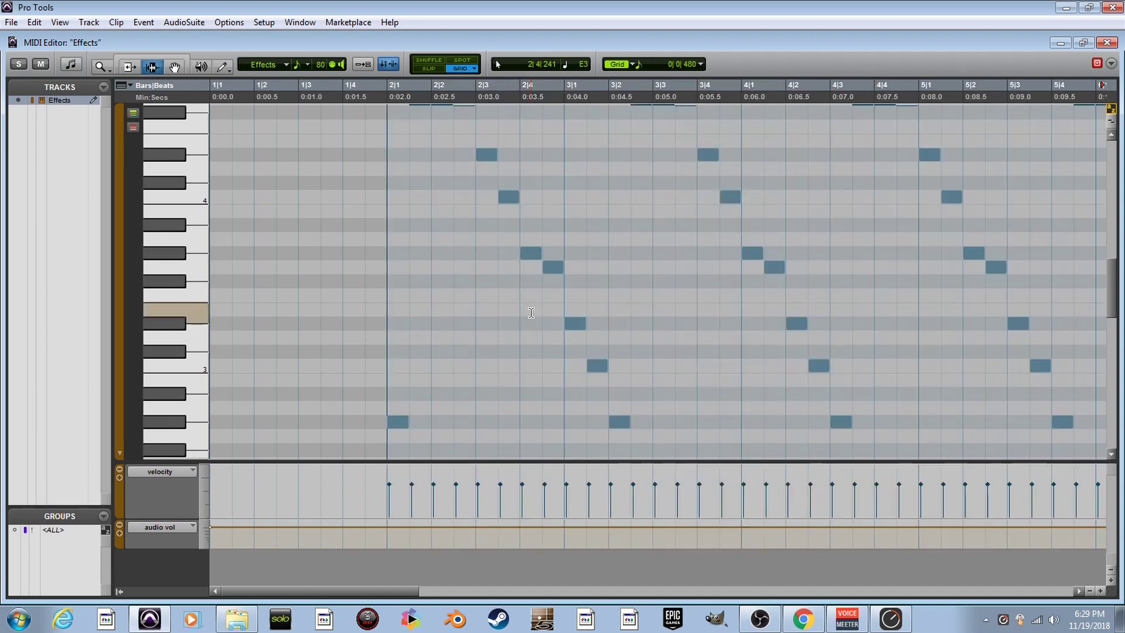
{"action": "left_click", "coordinate": [301, 25]}
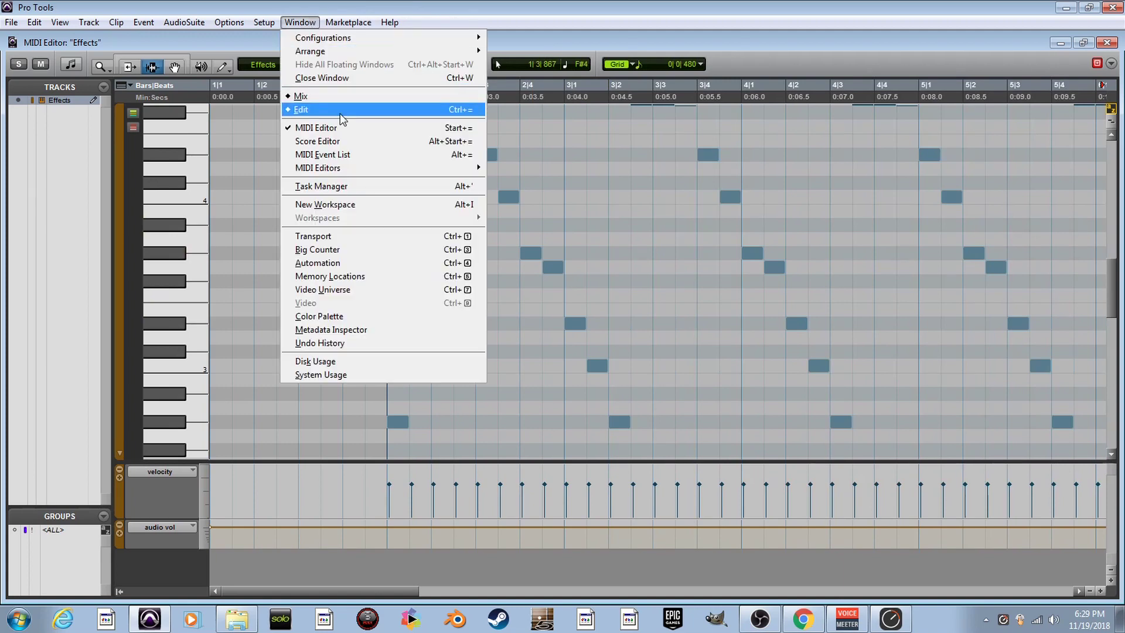
Back in the Edit window, play the melody from 1|4|640 and stop it
{"action": "left_click", "coordinate": [343, 111]}
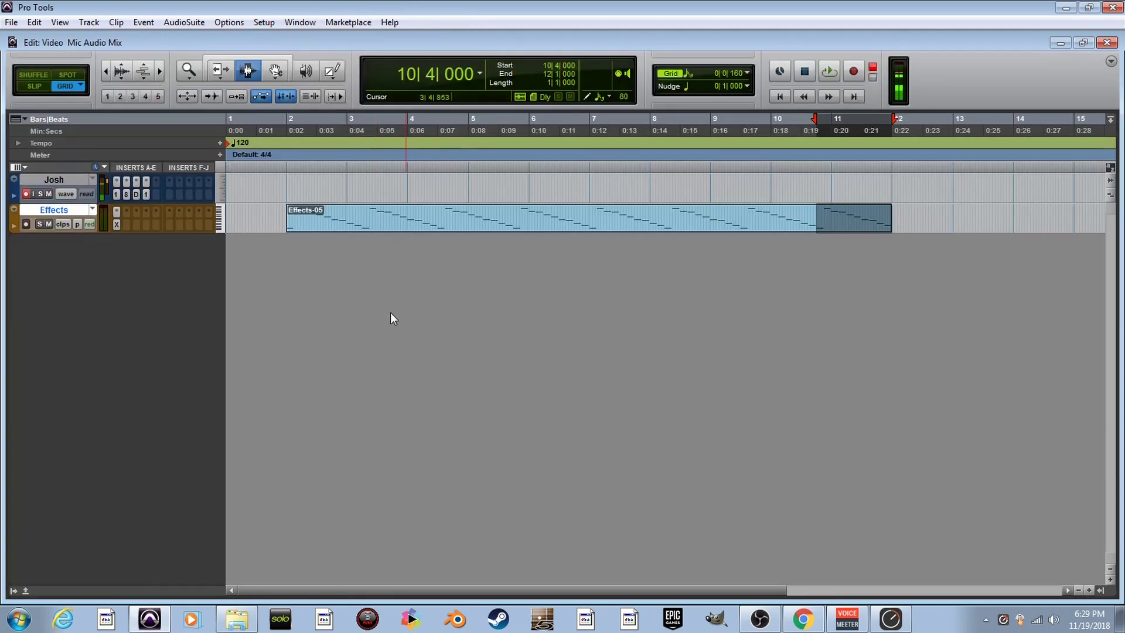
{"action": "scroll", "coordinate": [381, 213], "scroll_direction": "down", "scroll_amount": 4}
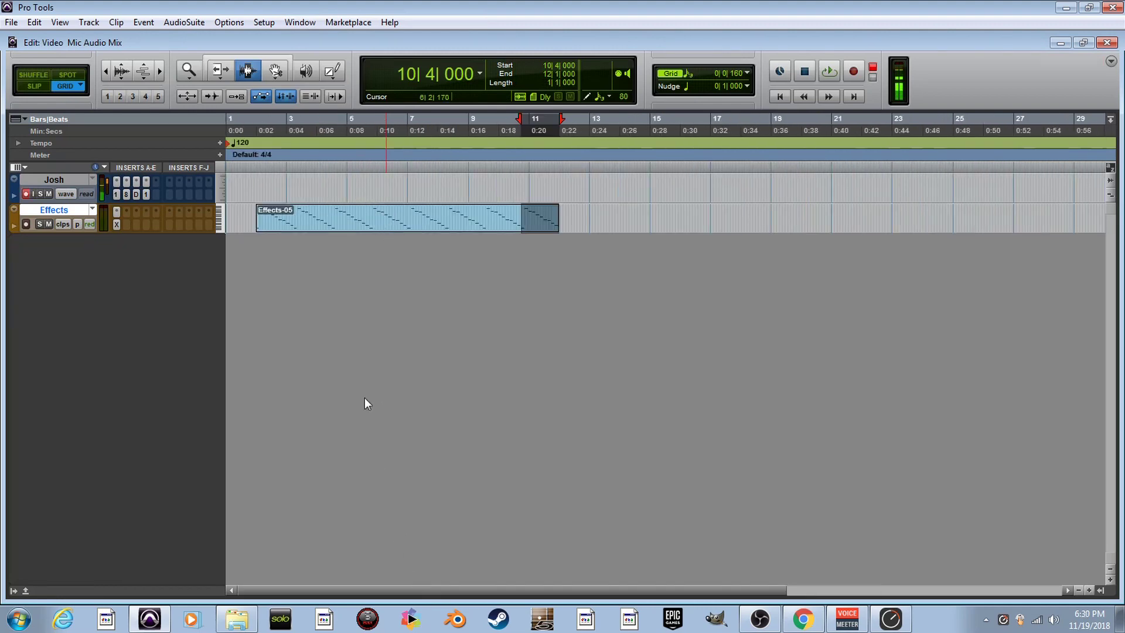
{"action": "left_click", "coordinate": [255, 220]}
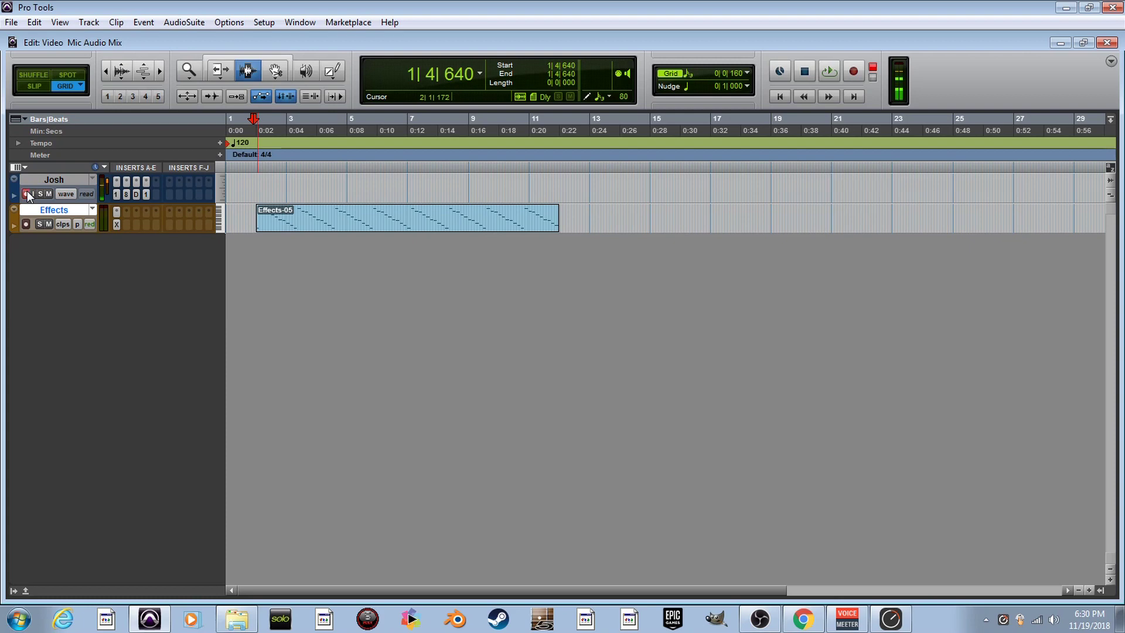
{"action": "key", "text": "space"}
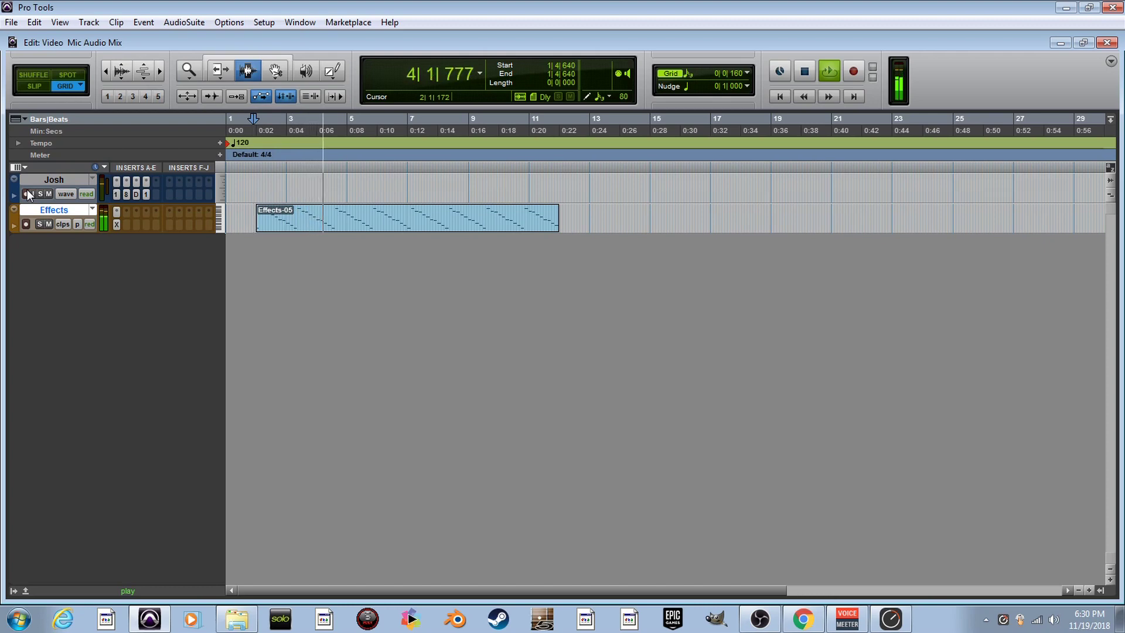
{"action": "key", "text": "space"}
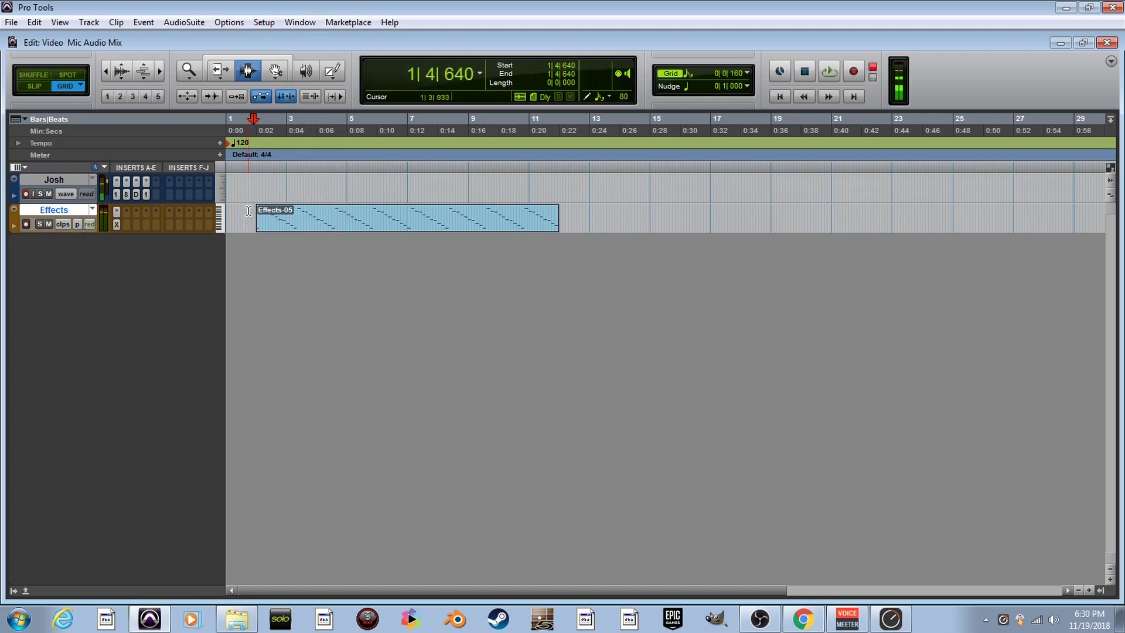
{"action": "left_click", "coordinate": [128, 222]}
Insert AIR Reverb on the Effects track, move its window aside, and play the melody
{"action": "mouse_move", "coordinate": [243, 251]}
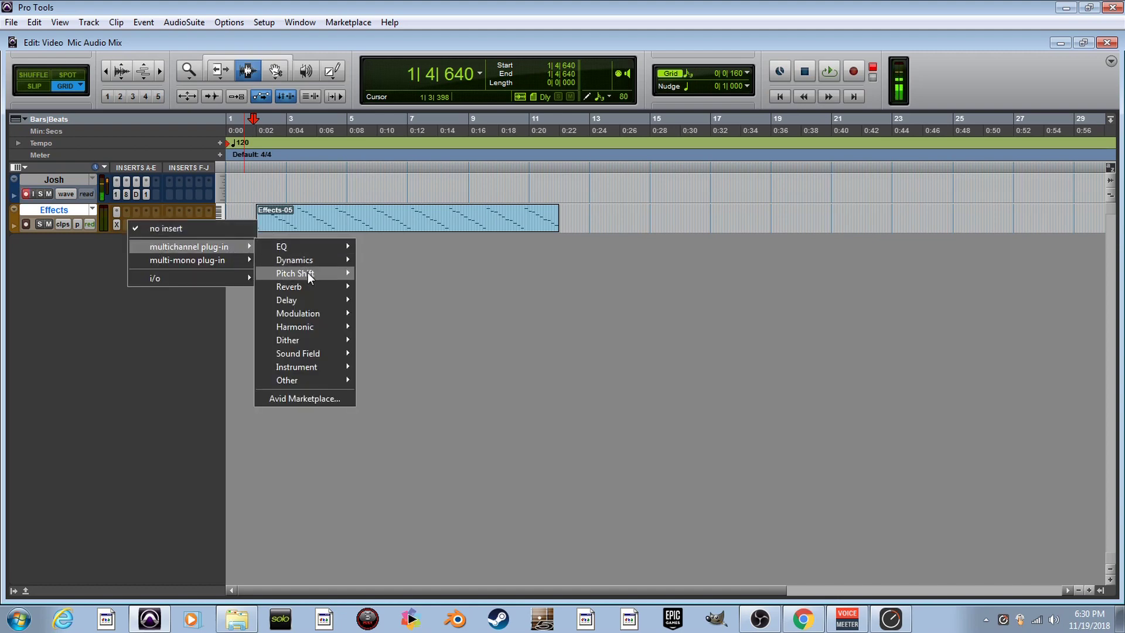
{"action": "mouse_move", "coordinate": [333, 289]}
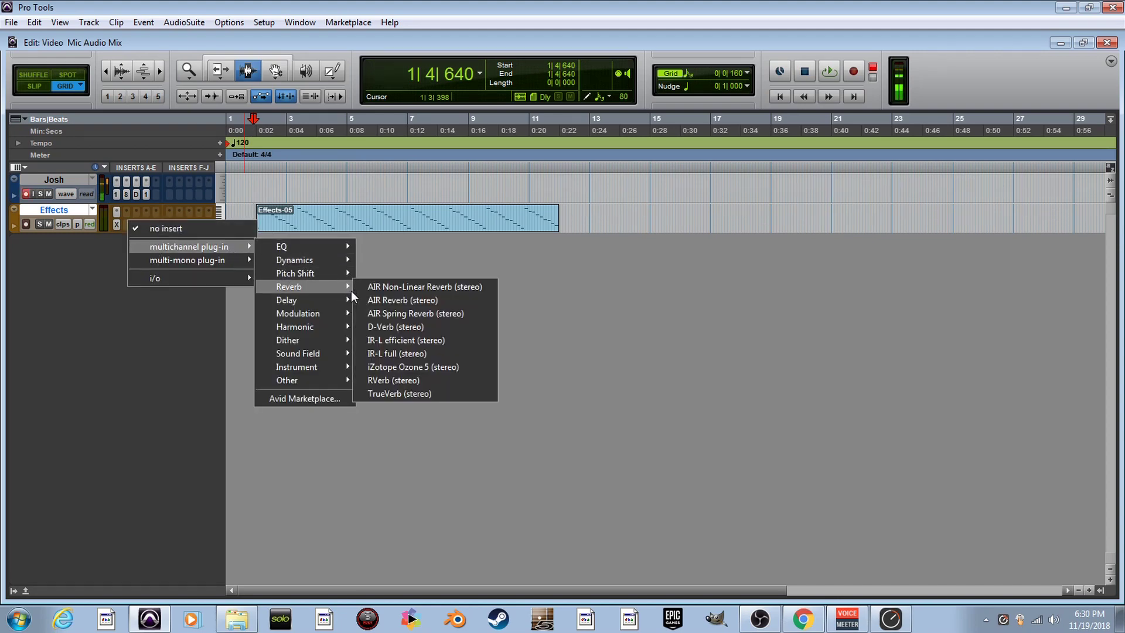
{"action": "left_click", "coordinate": [440, 303]}
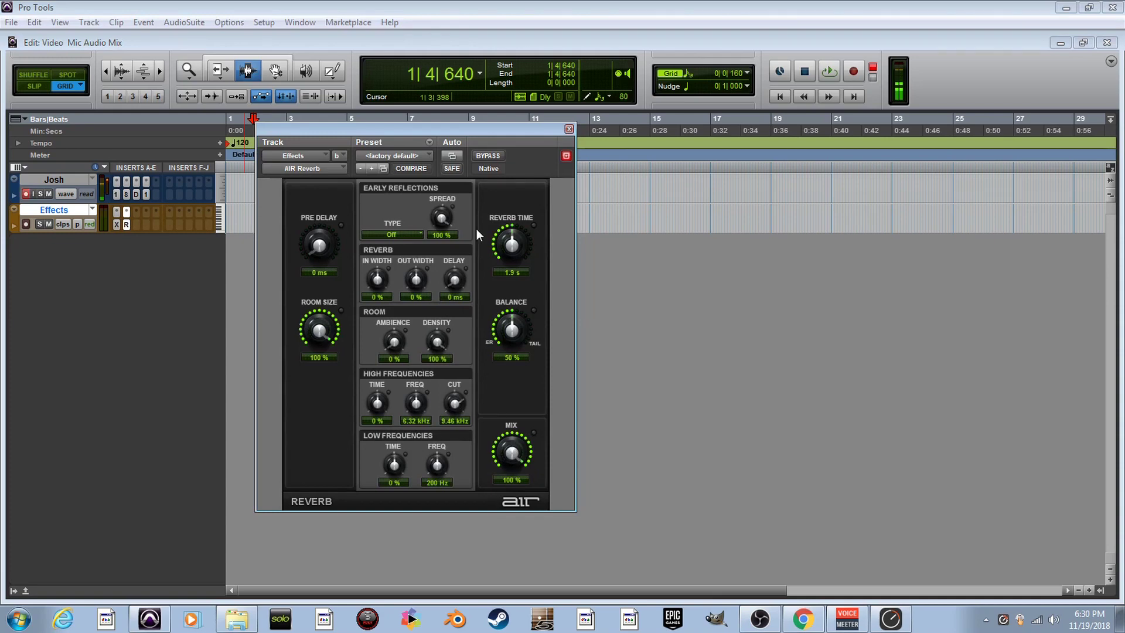
{"action": "left_click_drag", "start_coordinate": [487, 133], "coordinate": [687, 197]}
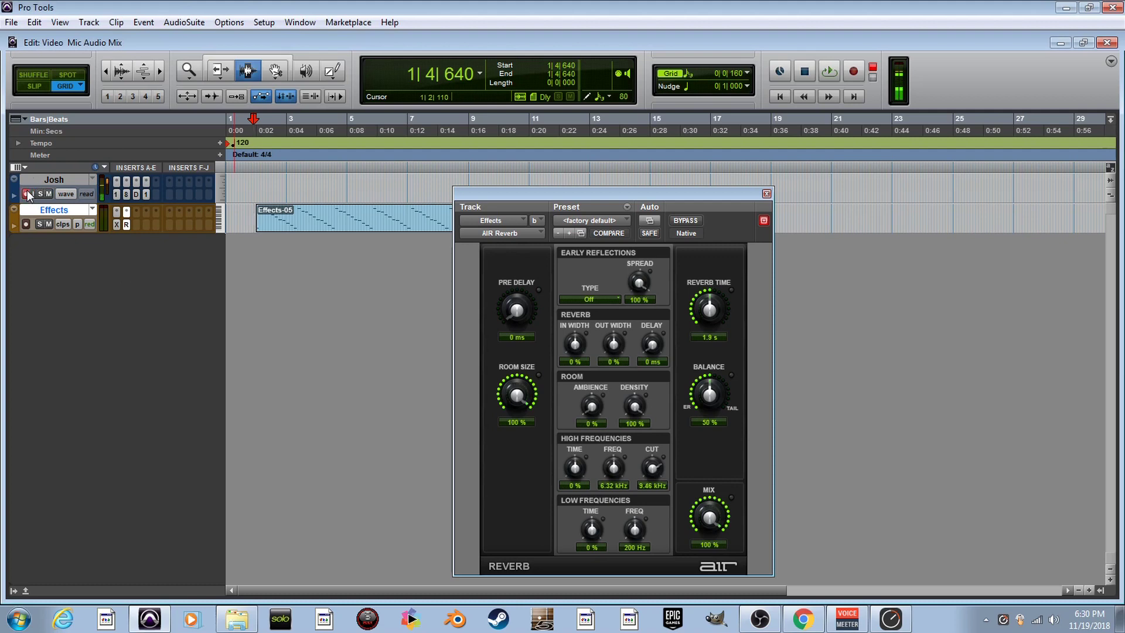
{"action": "key", "text": "space"}
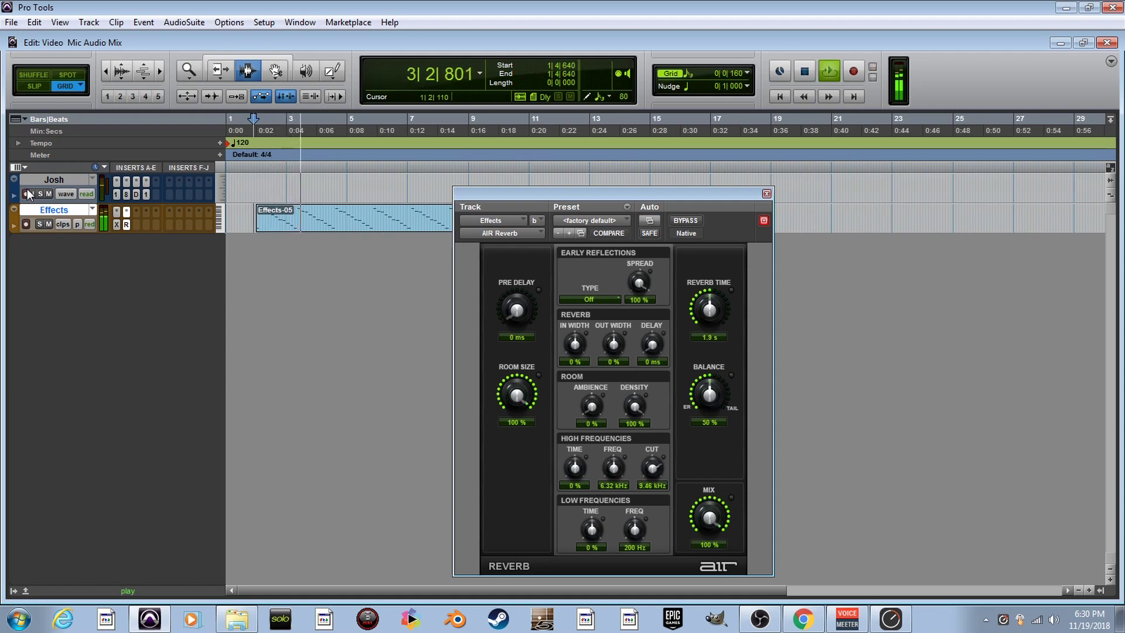
{"action": "key", "text": "space"}
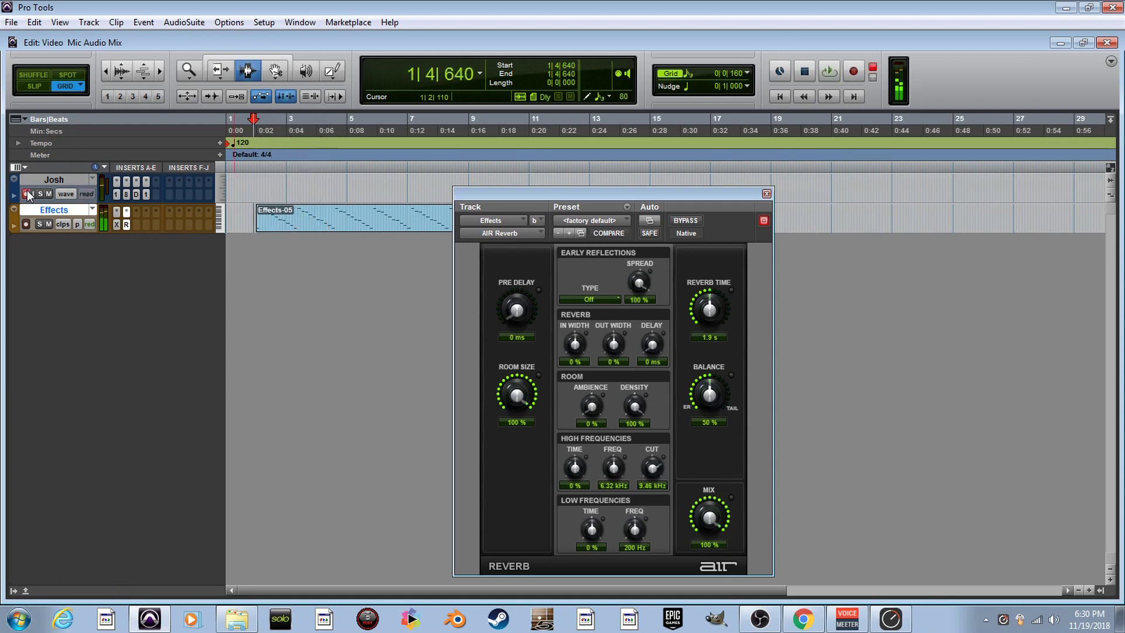
Set AIR Reverb Mix to 11% and Reverb Time to 6.8 s, then play back
{"action": "left_click_drag", "start_coordinate": [603, 198], "coordinate": [491, 169]}
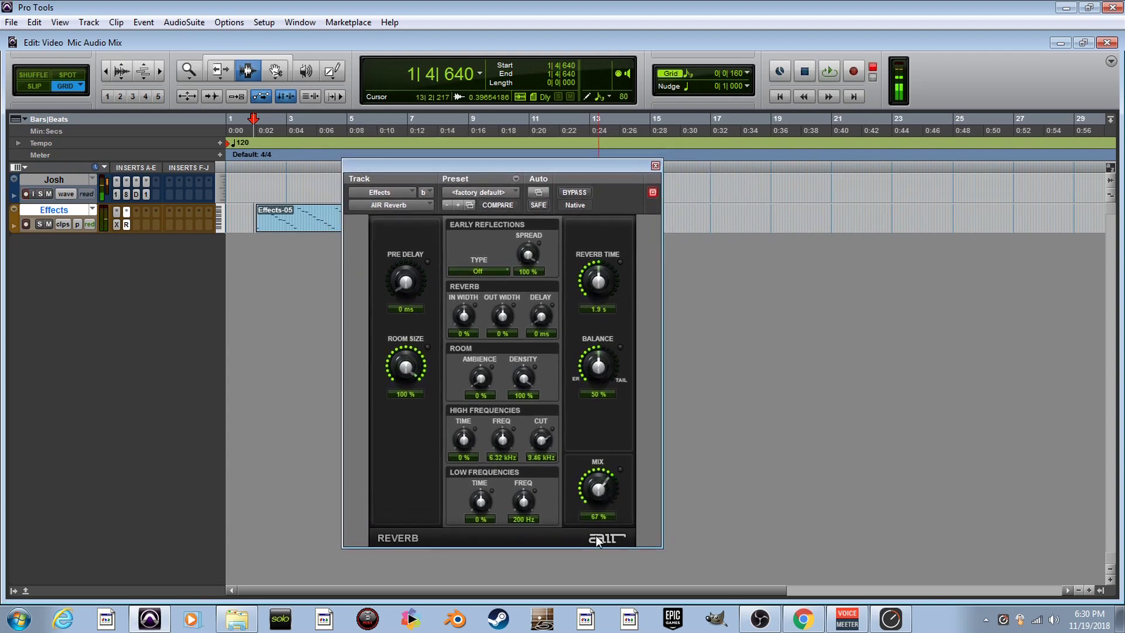
{"action": "left_click_drag", "start_coordinate": [599, 486], "coordinate": [599, 495]}
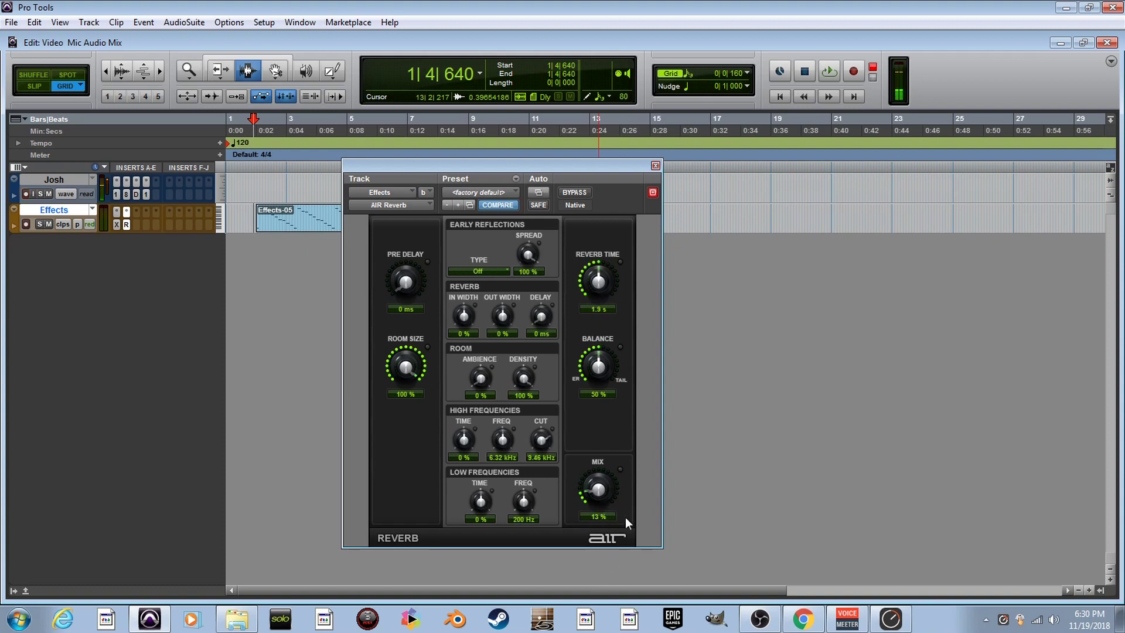
{"action": "left_click", "coordinate": [611, 516]}
{"action": "type", "text": "11"}
{"action": "key", "text": "Return"}
{"action": "left_click_drag", "start_coordinate": [596, 297], "coordinate": [595, 252]}
{"action": "key", "text": "space"}
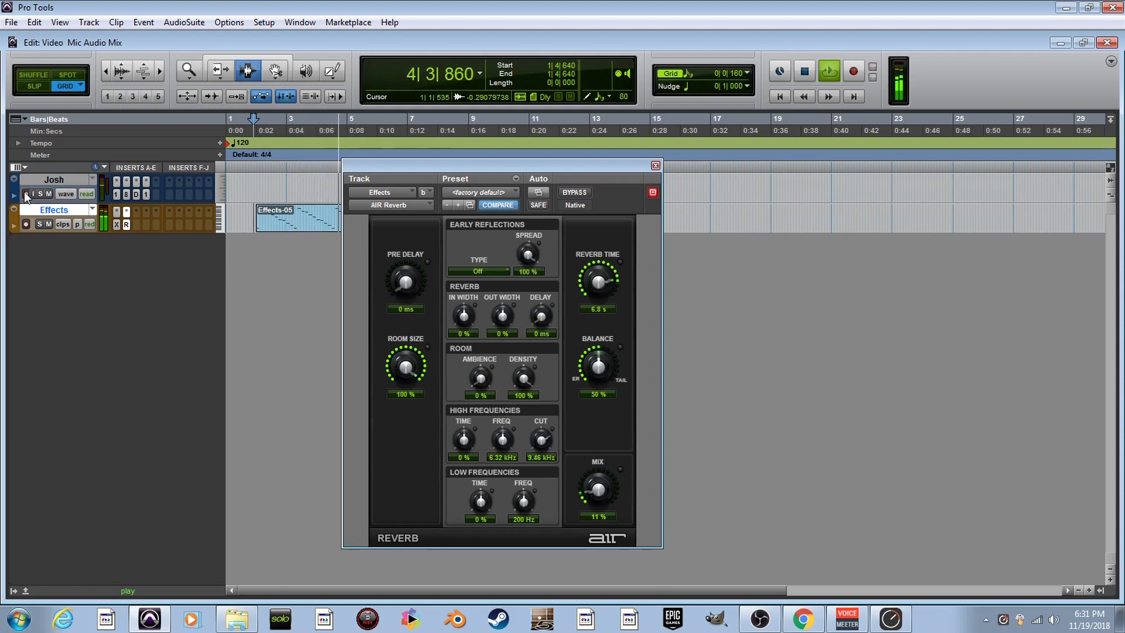
{"action": "key", "text": "space"}
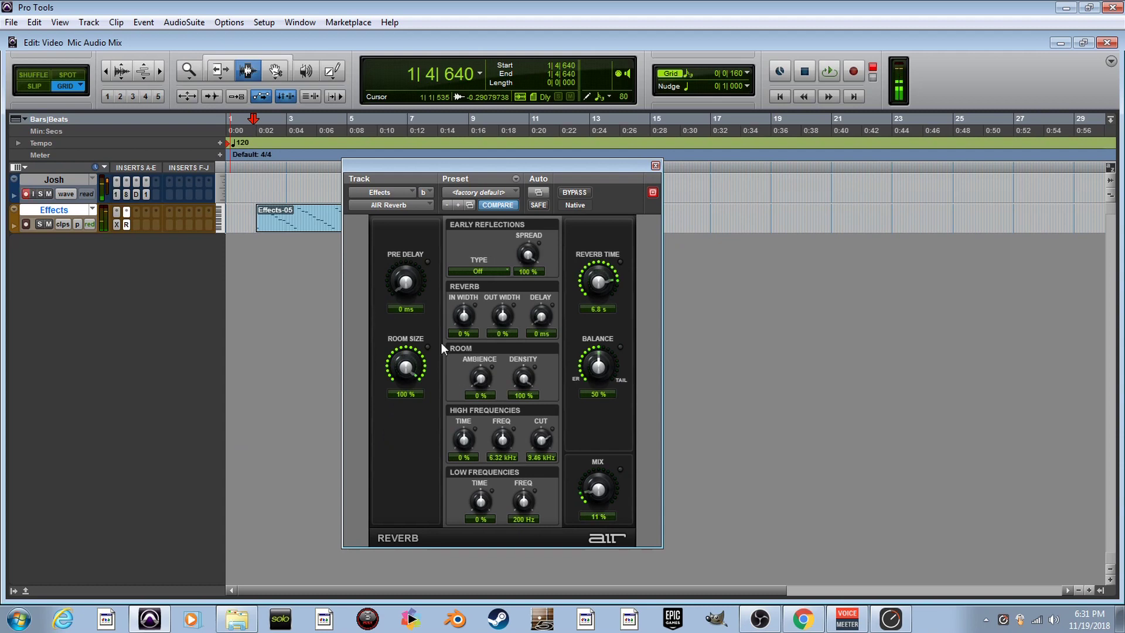
Insert AIR Multi-Delay on the Effects track and move its window off the clip
{"action": "left_click", "coordinate": [135, 224]}
{"action": "mouse_move", "coordinate": [252, 249]}
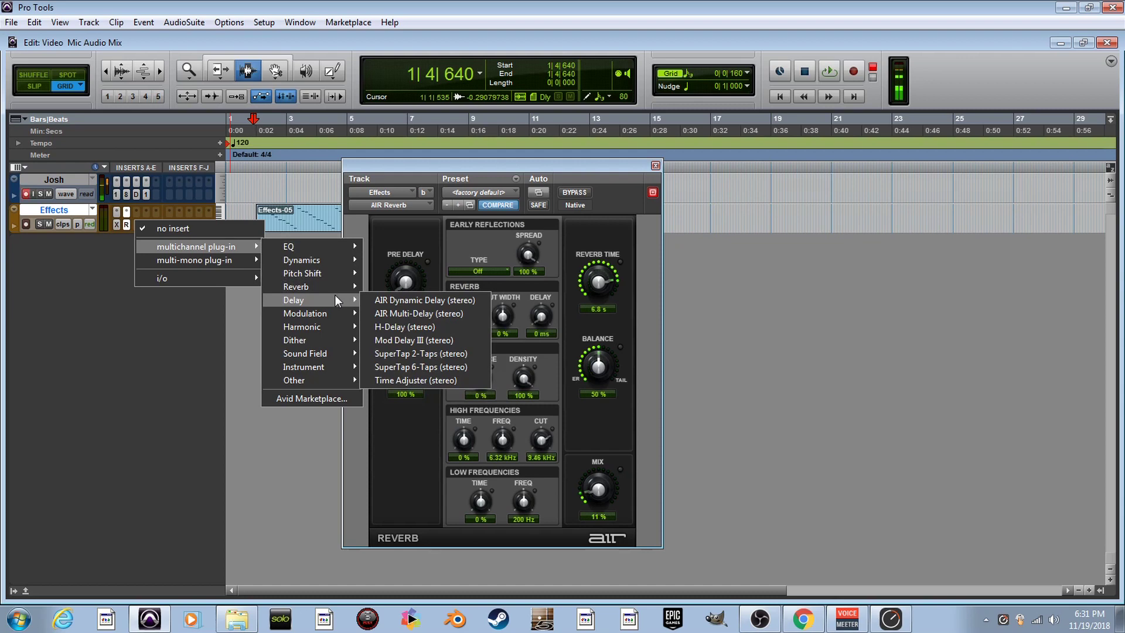
{"action": "left_click", "coordinate": [466, 314]}
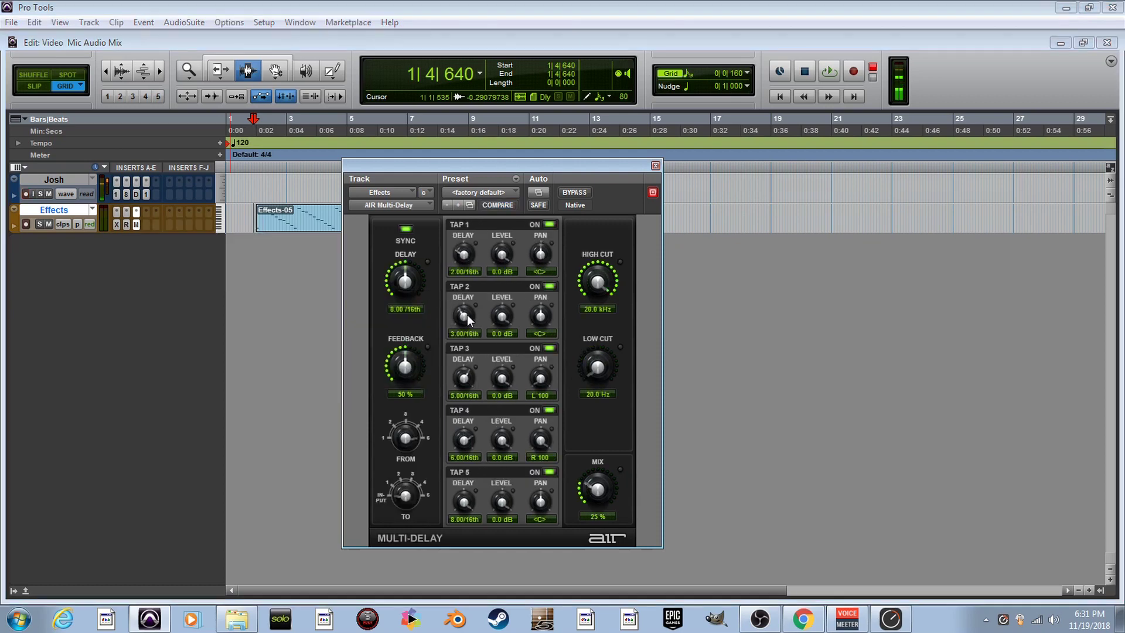
{"action": "left_click_drag", "start_coordinate": [533, 169], "coordinate": [666, 242]}
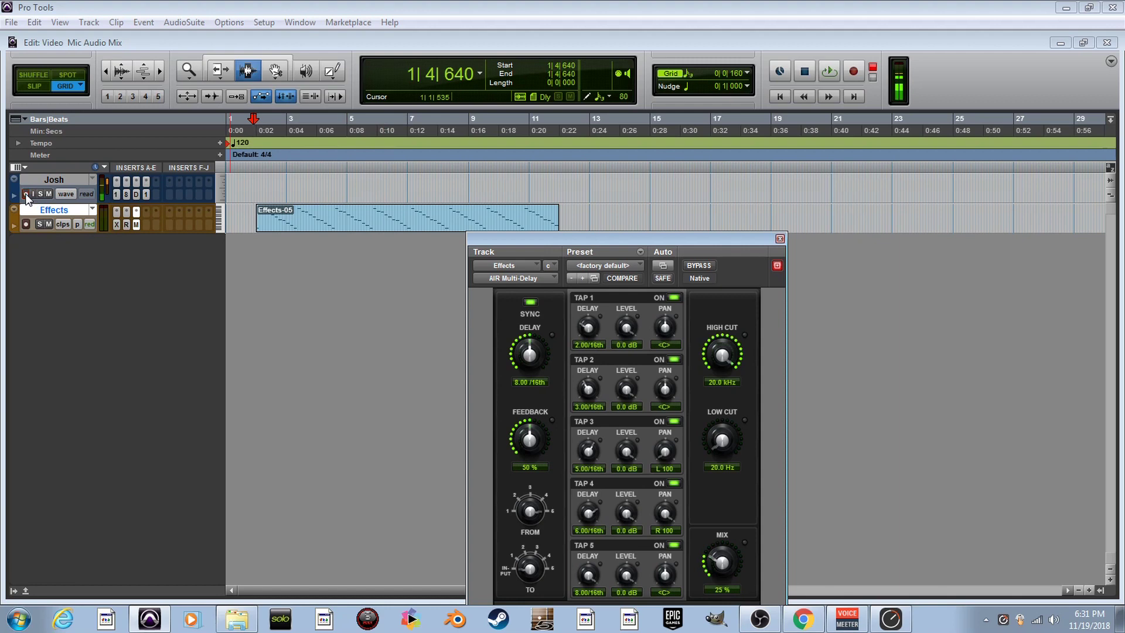
Play the melody through the delay, re-arm the Josh track, and reposition the delay window
{"action": "key", "text": "space"}
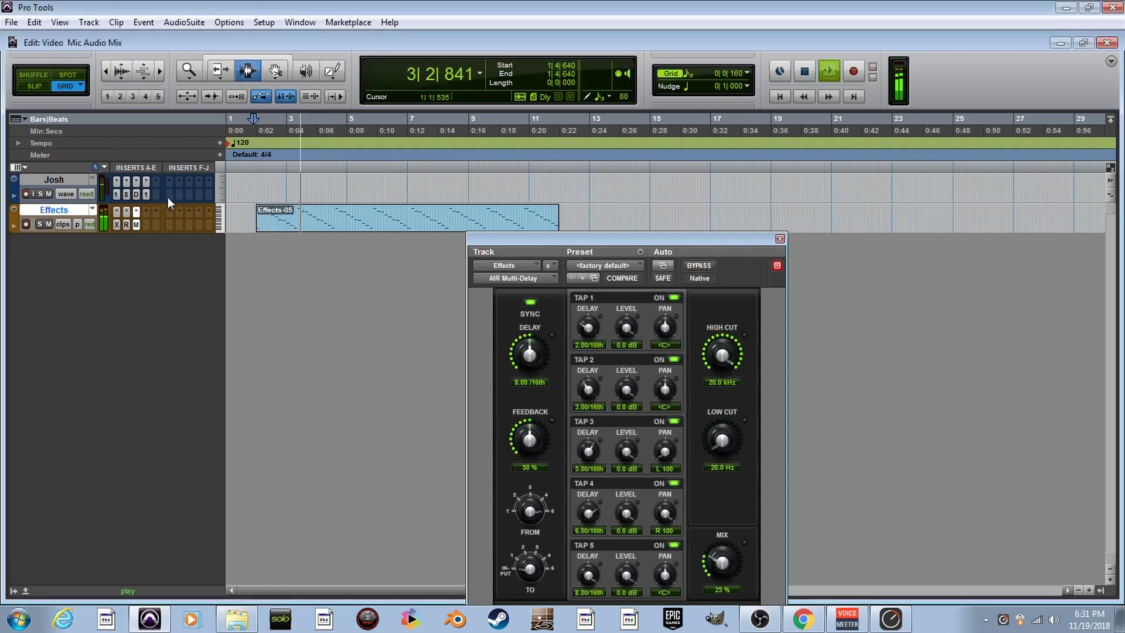
{"action": "key", "text": "space"}
{"action": "left_click", "coordinate": [26, 193]}
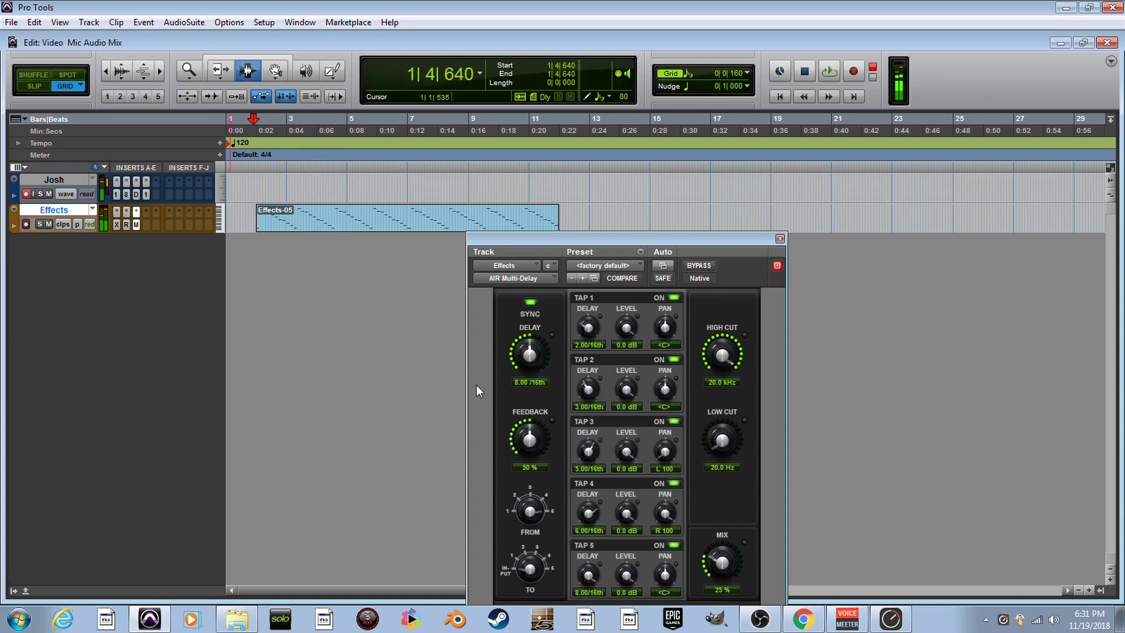
{"action": "left_click_drag", "start_coordinate": [651, 240], "coordinate": [578, 153]}
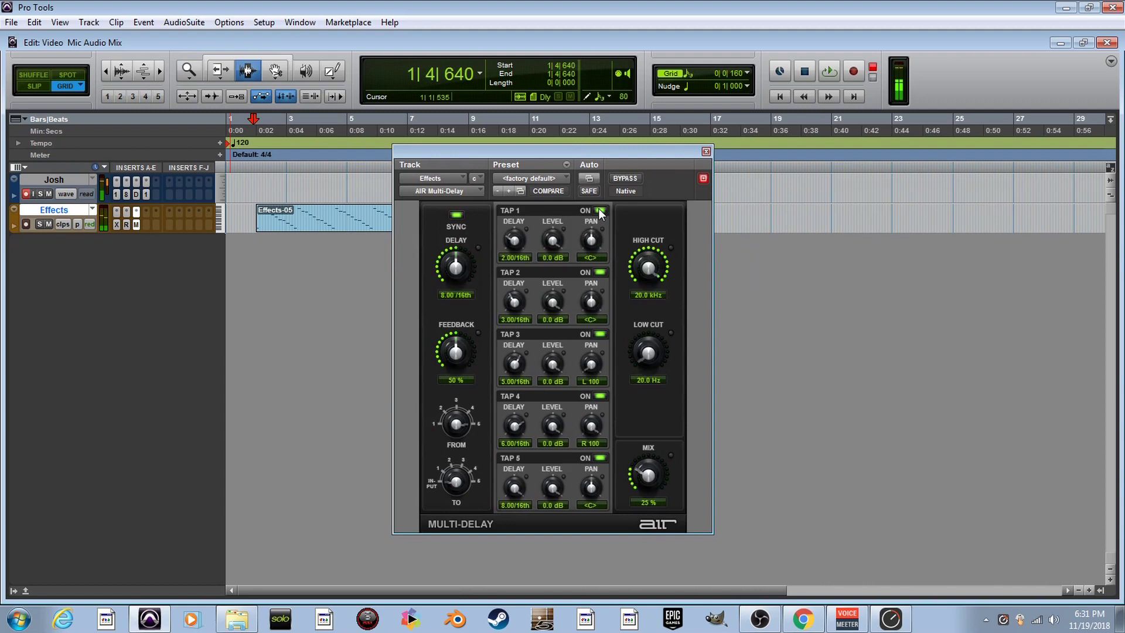
Disable delay taps 2, 3 and 5 in AIR Multi-Delay, leaving taps 1 and 4
{"action": "left_click", "coordinate": [600, 272]}
{"action": "left_click", "coordinate": [600, 334]}
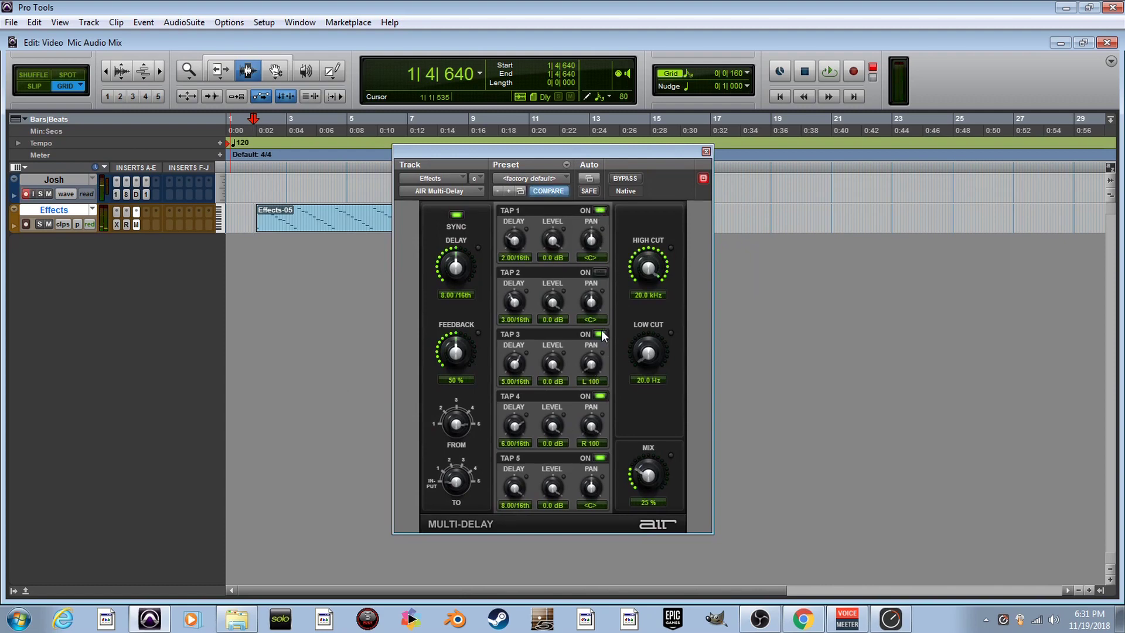
{"action": "left_click", "coordinate": [600, 458]}
Toggle record-arm on the Josh track and play back the melody with the reduced delay taps
{"action": "left_click_drag", "start_coordinate": [574, 151], "coordinate": [588, 250]}
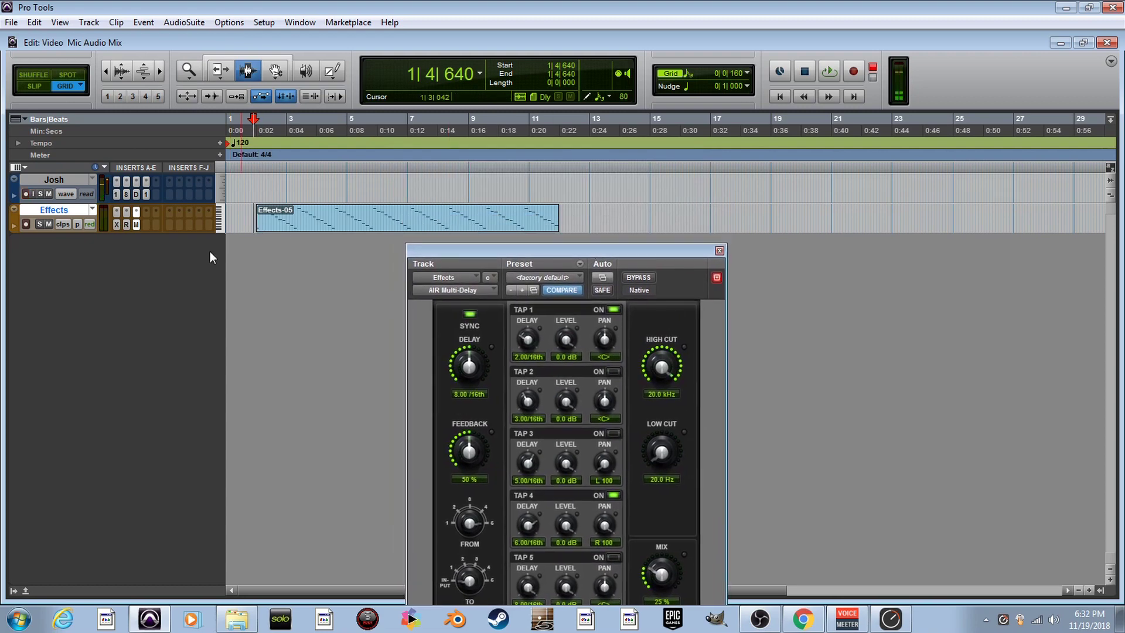
{"action": "left_click", "coordinate": [24, 193]}
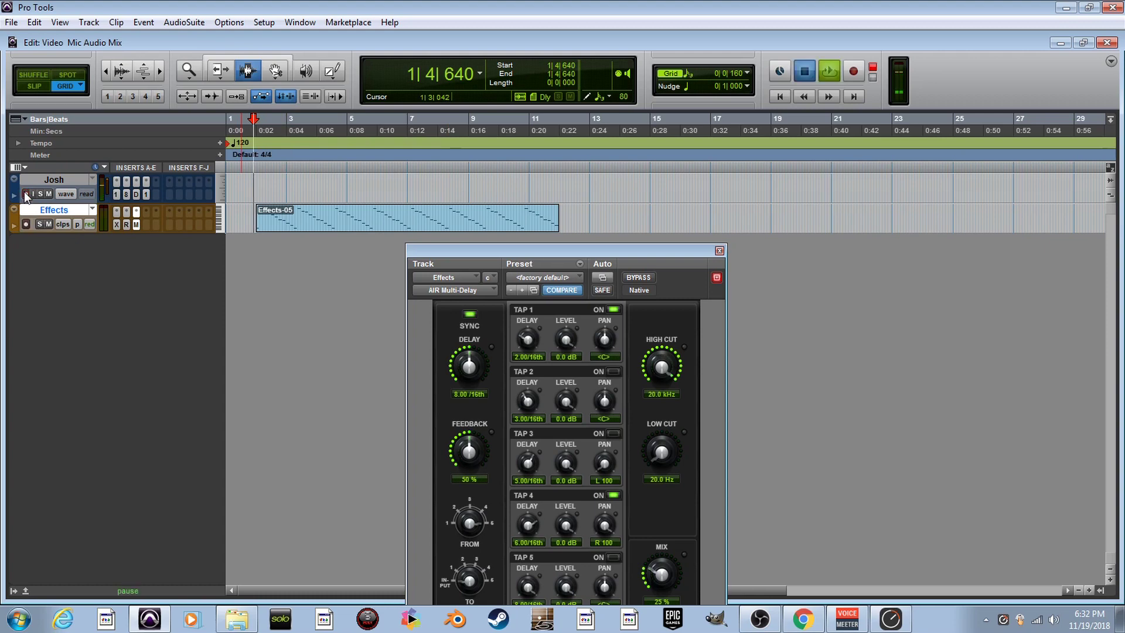
{"action": "key", "text": "space"}
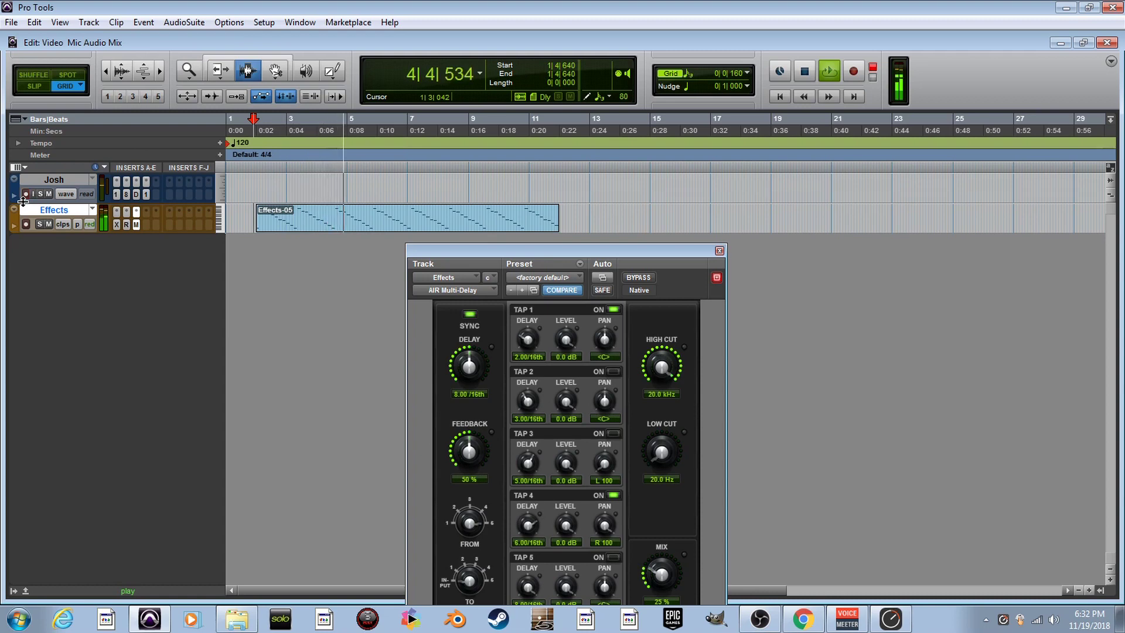
{"action": "key", "text": "space"}
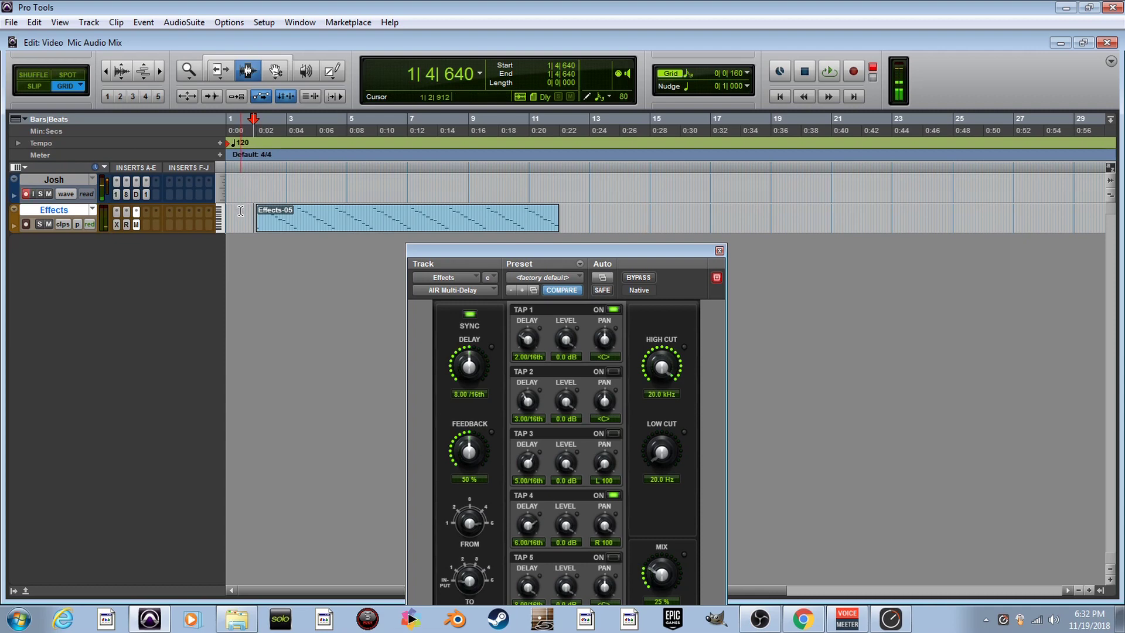
Open Xpand!2 on the Effects track, lower the EASY-page Cutoff knob, and audition it
{"action": "left_click", "coordinate": [117, 215]}
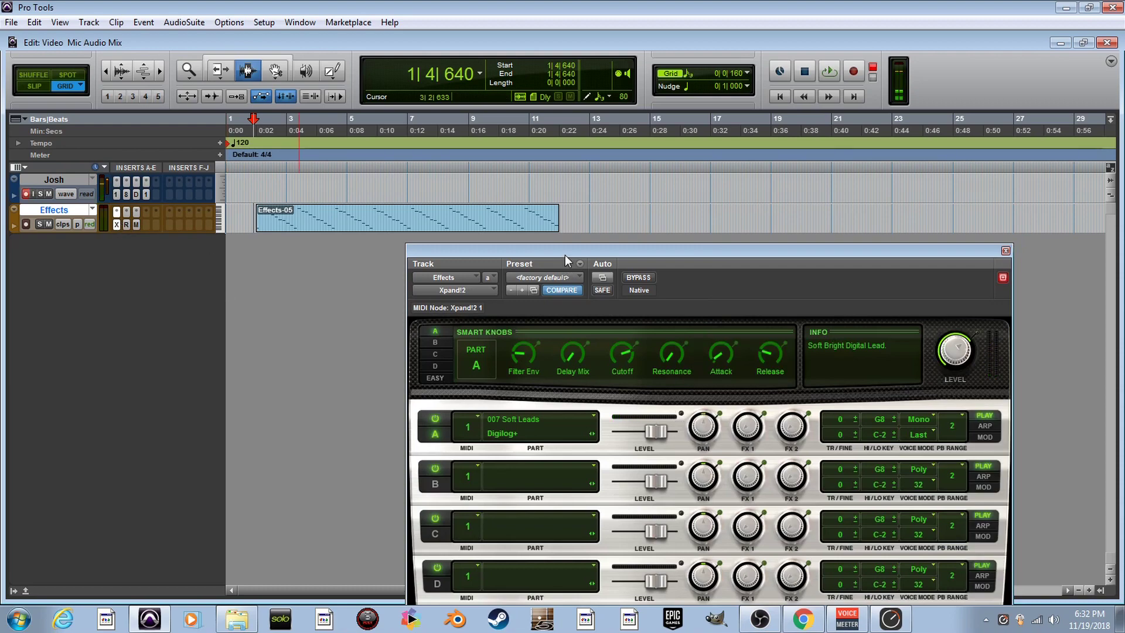
{"action": "left_click_drag", "start_coordinate": [565, 256], "coordinate": [488, 175]}
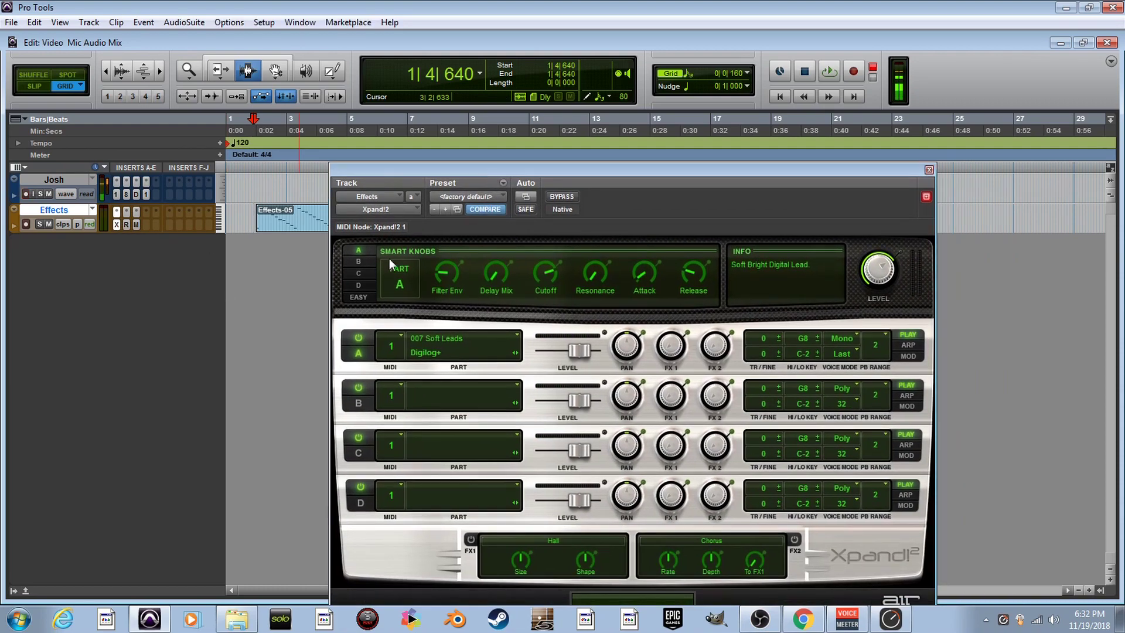
{"action": "left_click", "coordinate": [358, 299]}
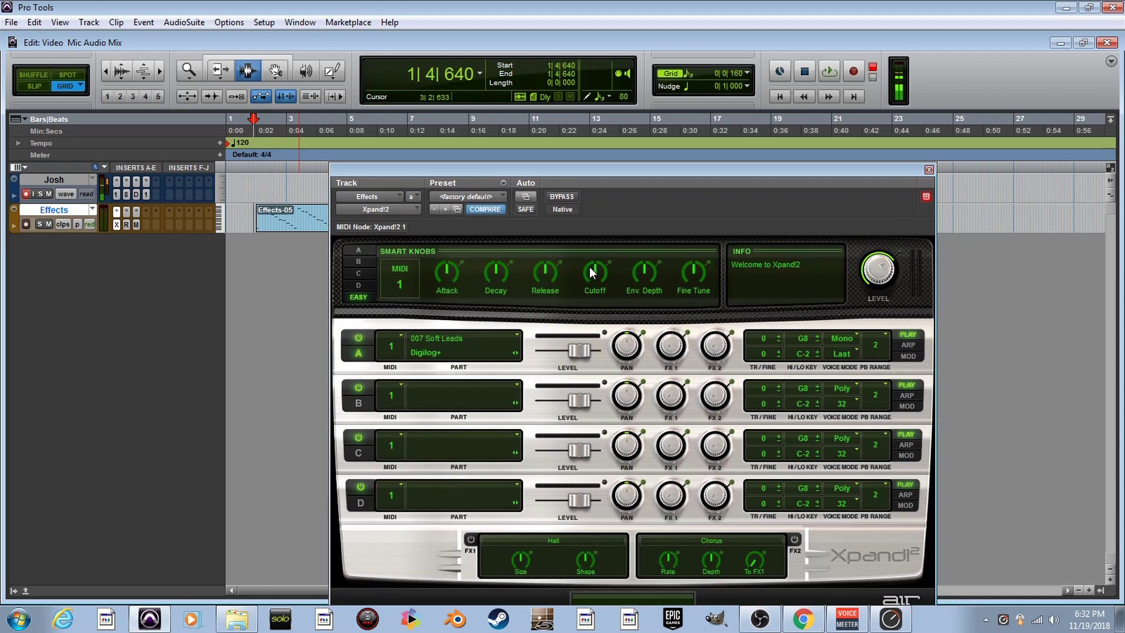
{"action": "left_click_drag", "start_coordinate": [592, 272], "coordinate": [587, 316]}
{"action": "key", "text": "space"}
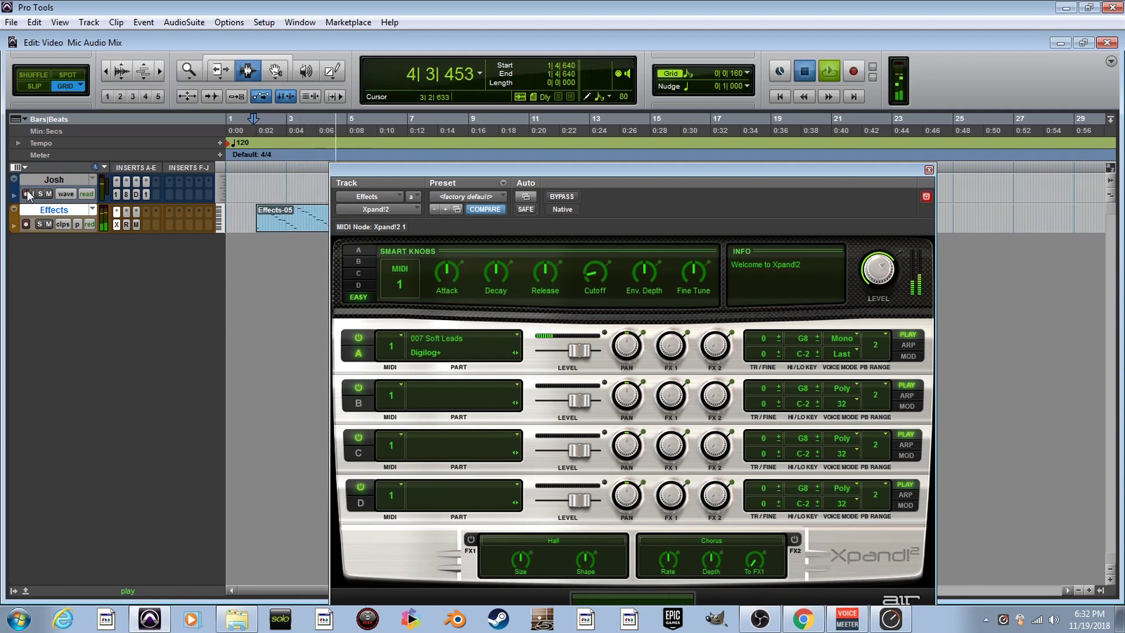
{"action": "key", "text": "space"}
Raise the Cutoff to about -46% during playback, then re-arm the Josh track
{"action": "left_click", "coordinate": [27, 196]}
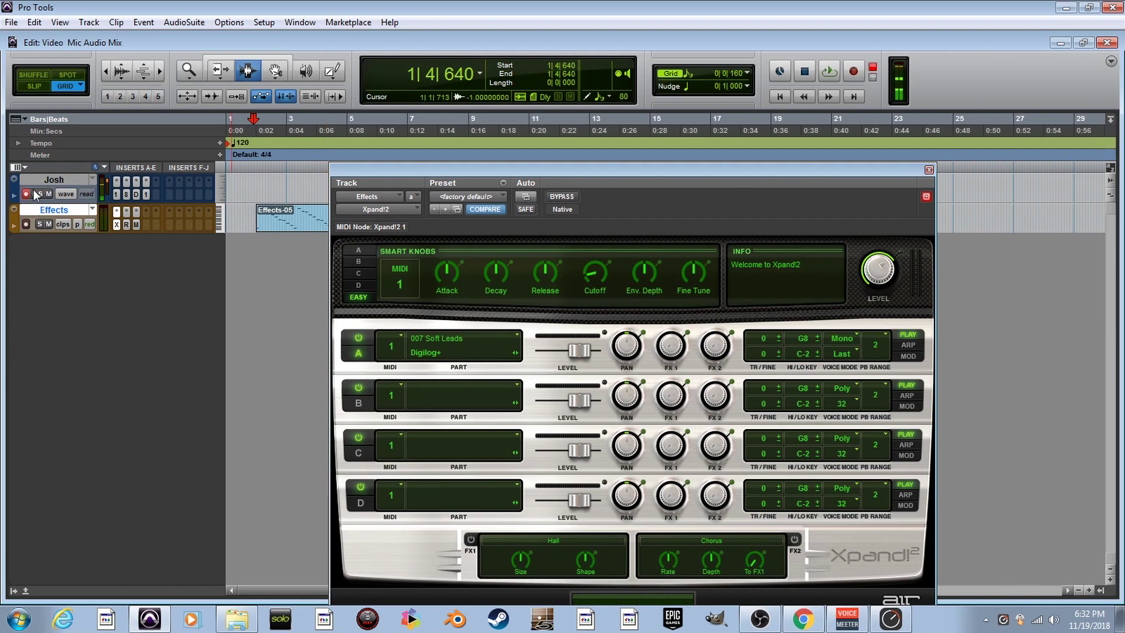
{"action": "left_click", "coordinate": [26, 195]}
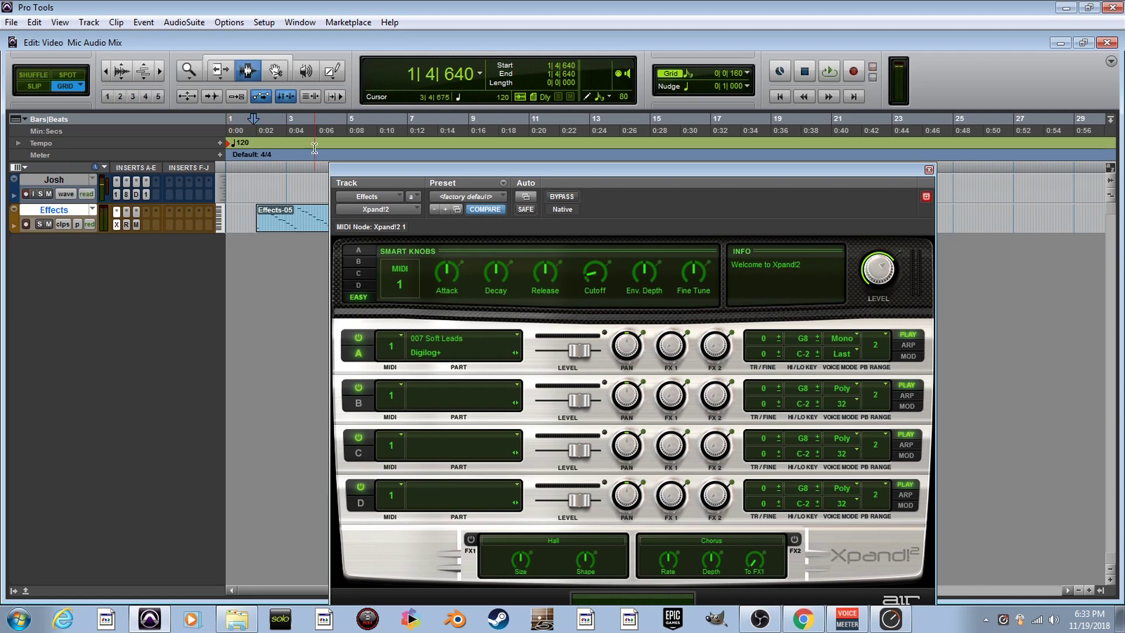
{"action": "key", "text": "space"}
{"action": "left_click_drag", "start_coordinate": [596, 277], "coordinate": [600, 160]}
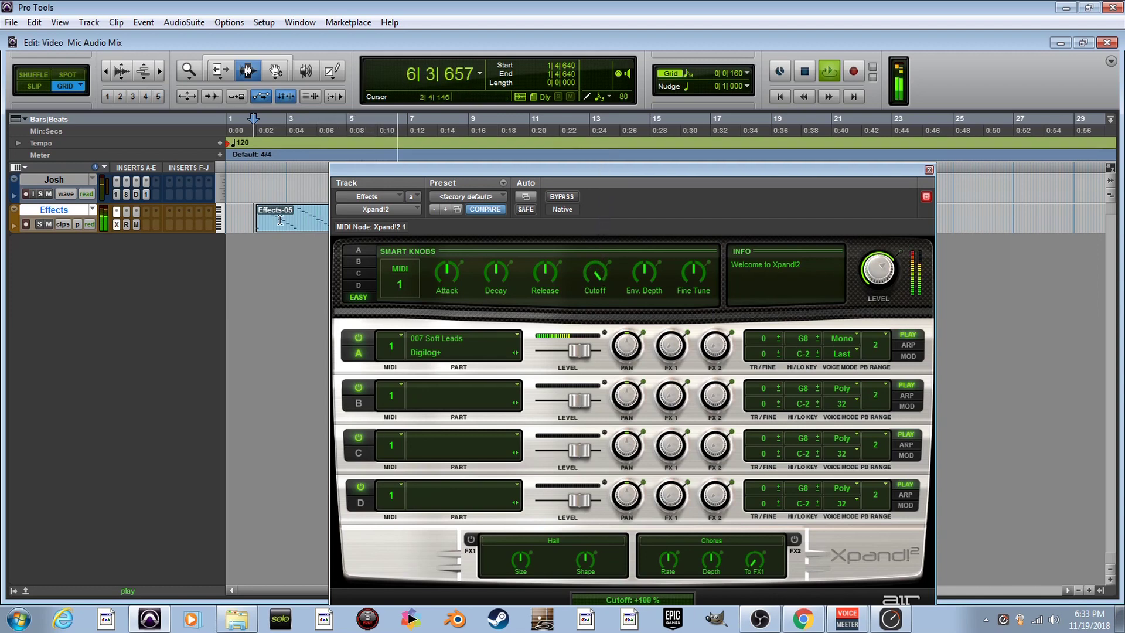
{"action": "key", "text": "space"}
{"action": "left_click", "coordinate": [26, 195]}
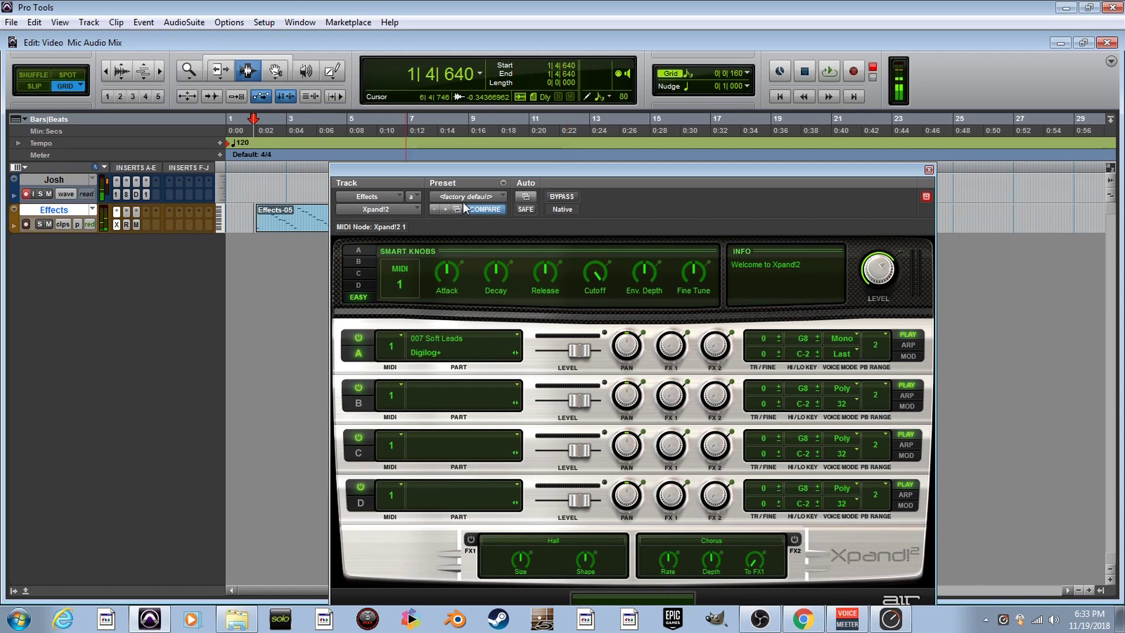
Close the Xpand!2 plug-in window to reveal the Effects-05 clip
{"action": "left_click", "coordinate": [928, 170]}
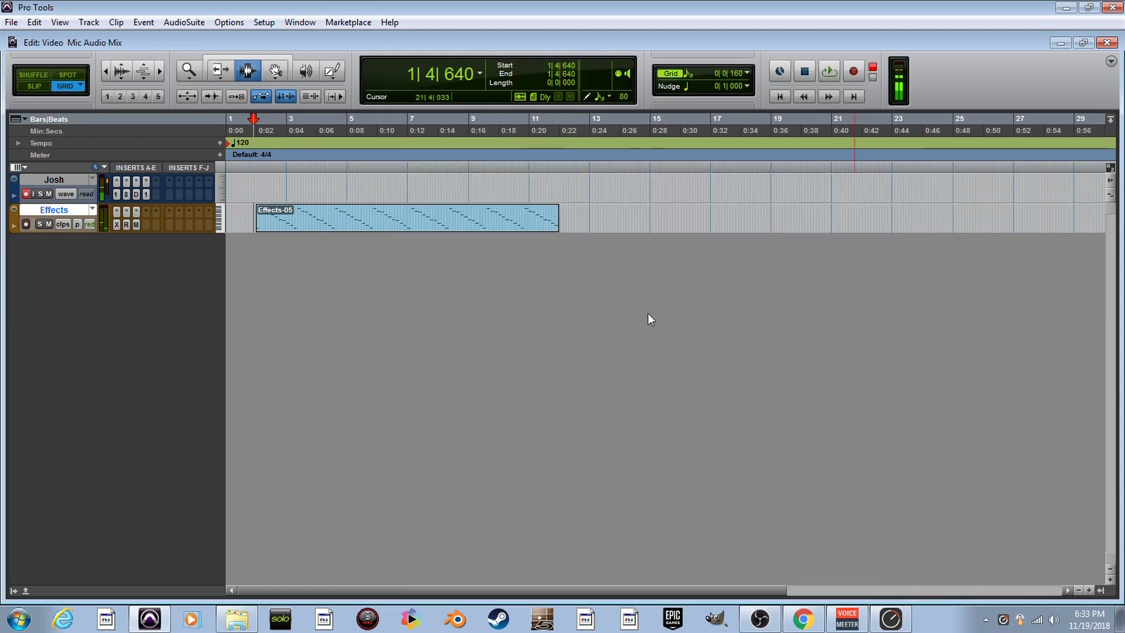